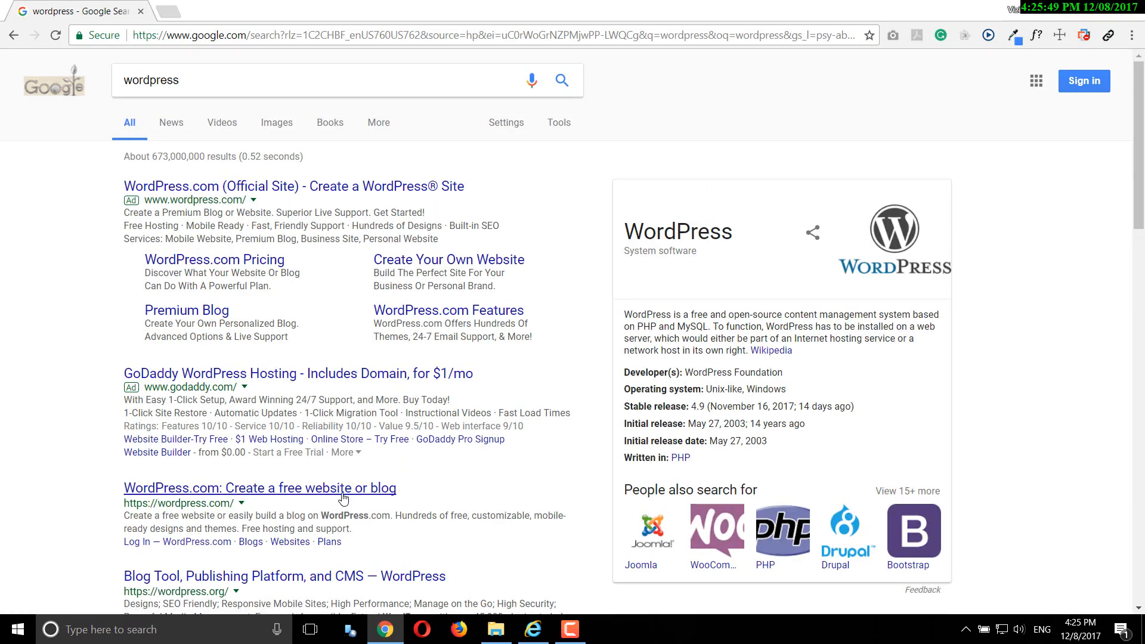
- Open the 'Blog Tool, Publishing Platform, and CMS — WordPress' result to reach wordpress.org
scroll(310, 493, "down", 2)
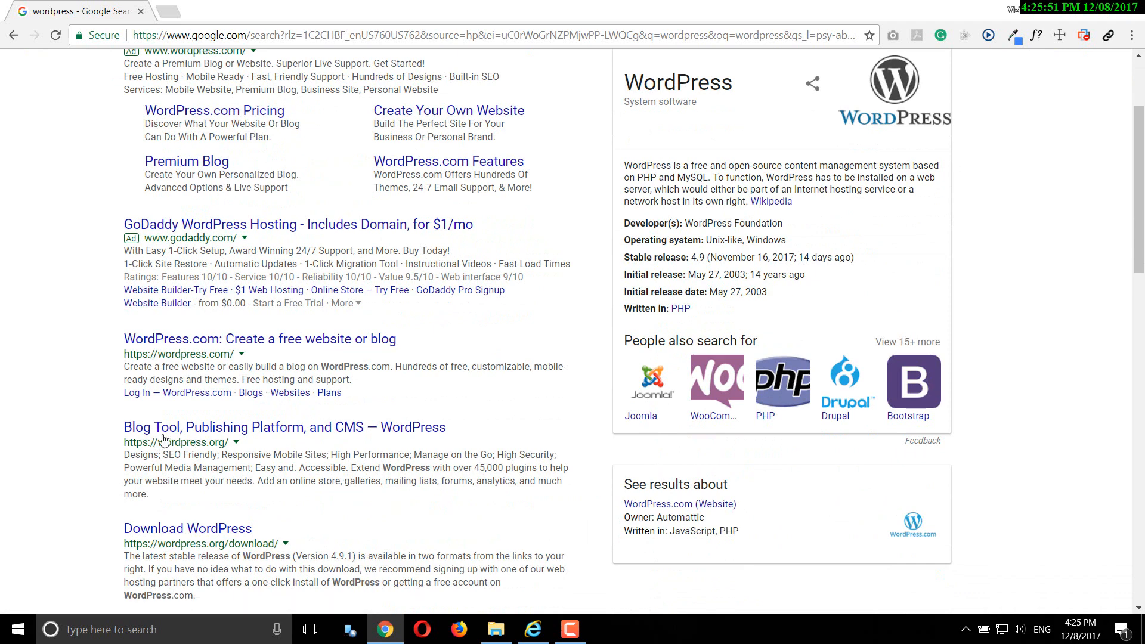
left_click(236, 431)
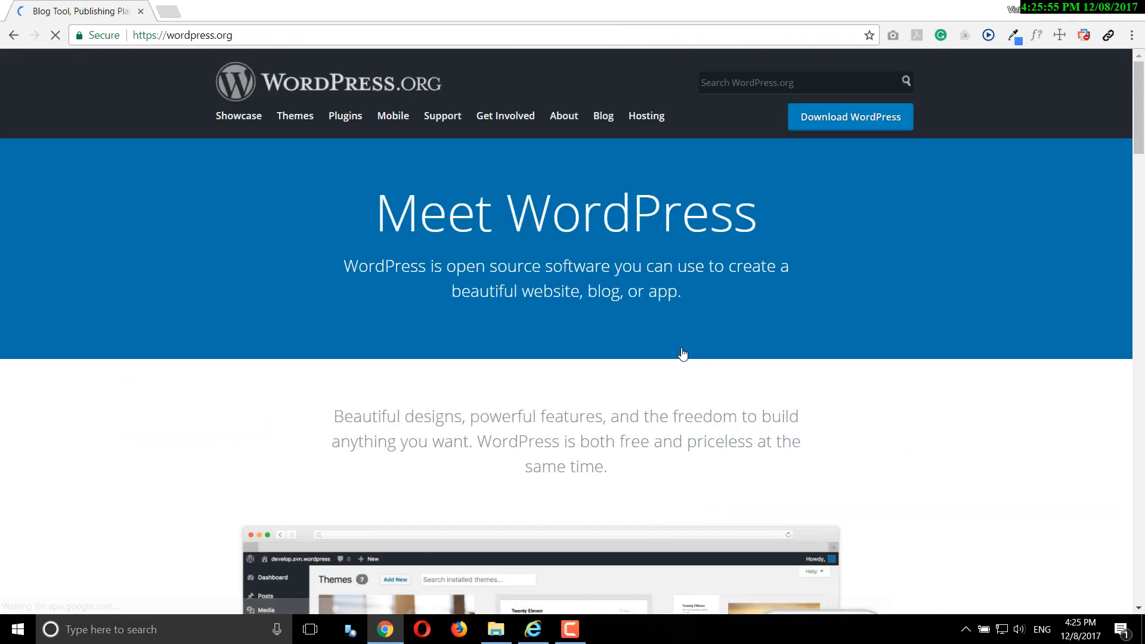
- Download the WordPress 4.9.1 zip from the wordpress.org Download page
left_click(835, 128)
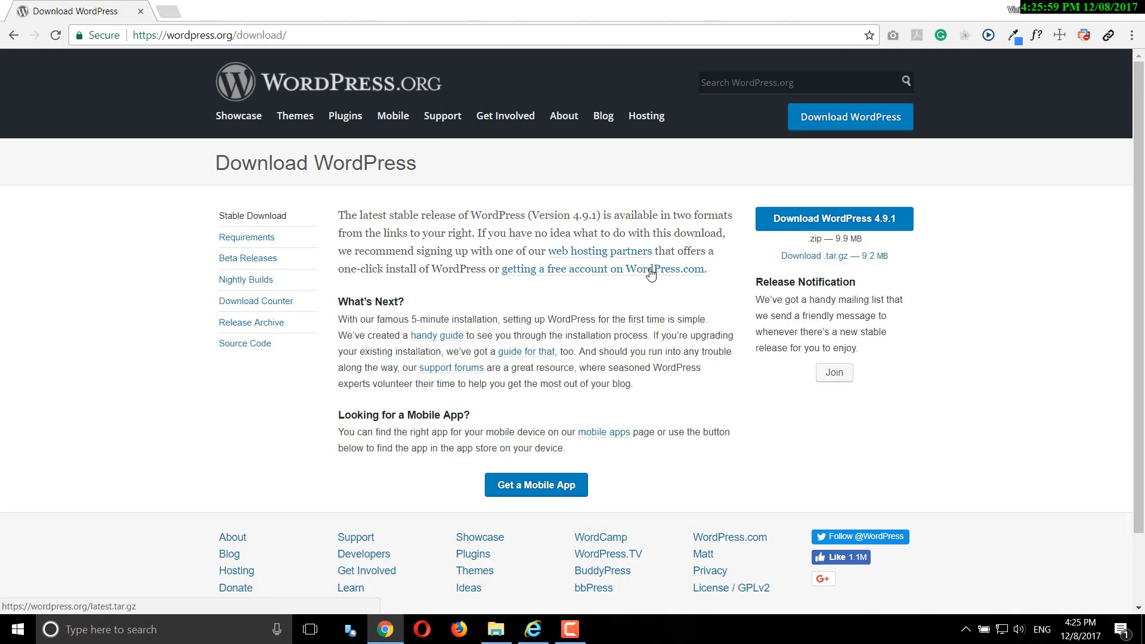
left_click(874, 230)
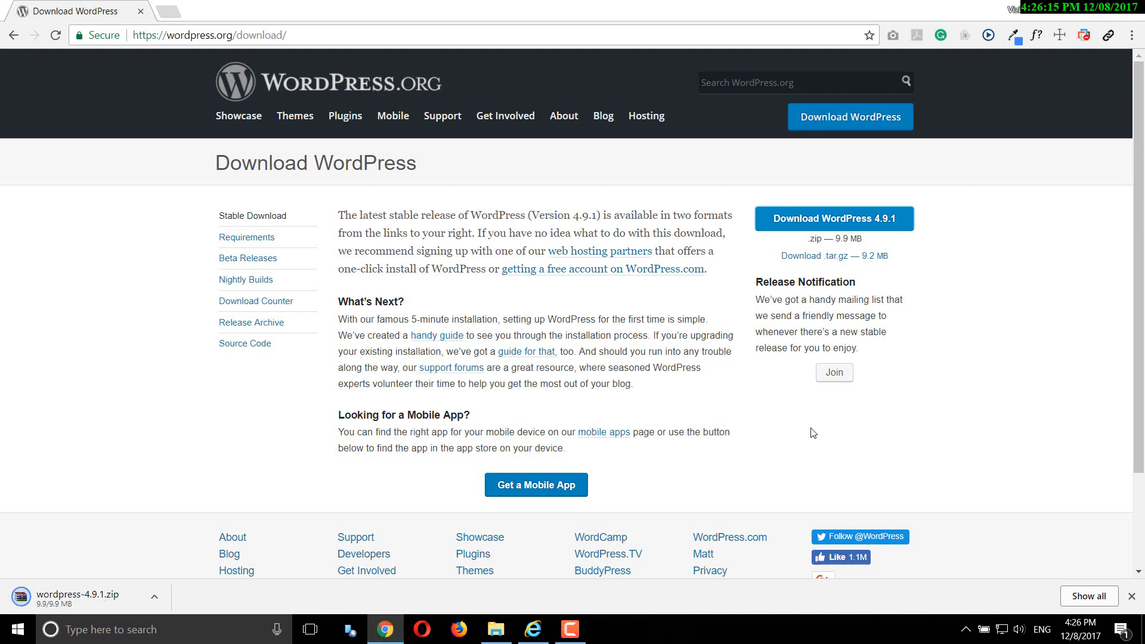
- Extract wordpress-4.9.1.zip to the Desktop with WinRAR, then close WinRAR and minimise Chrome
left_click(110, 593)
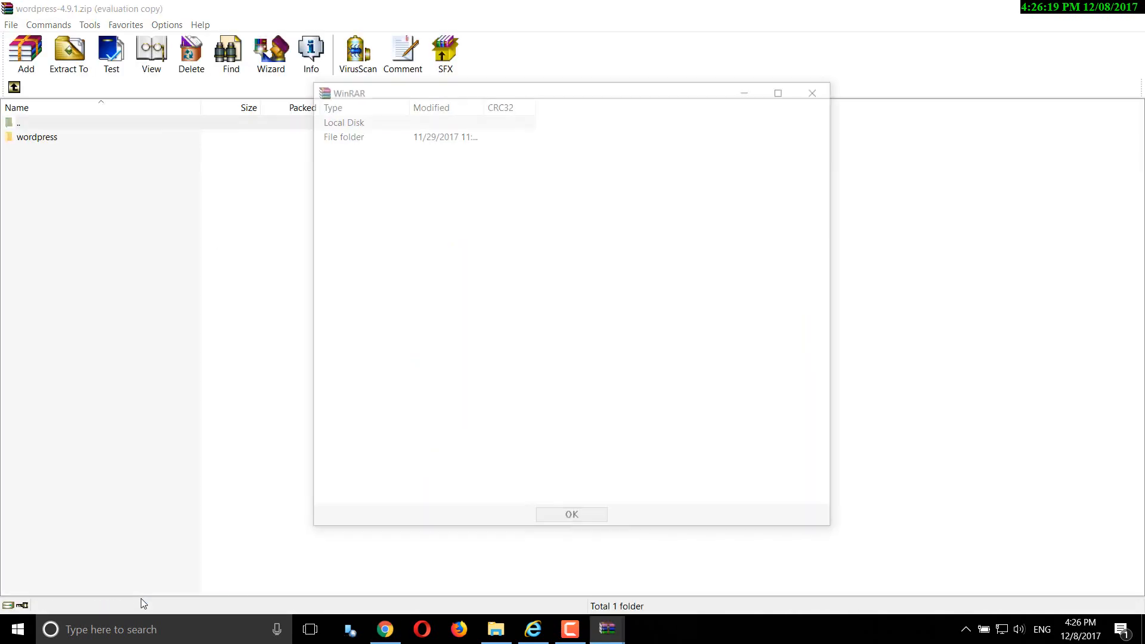
left_click(819, 89)
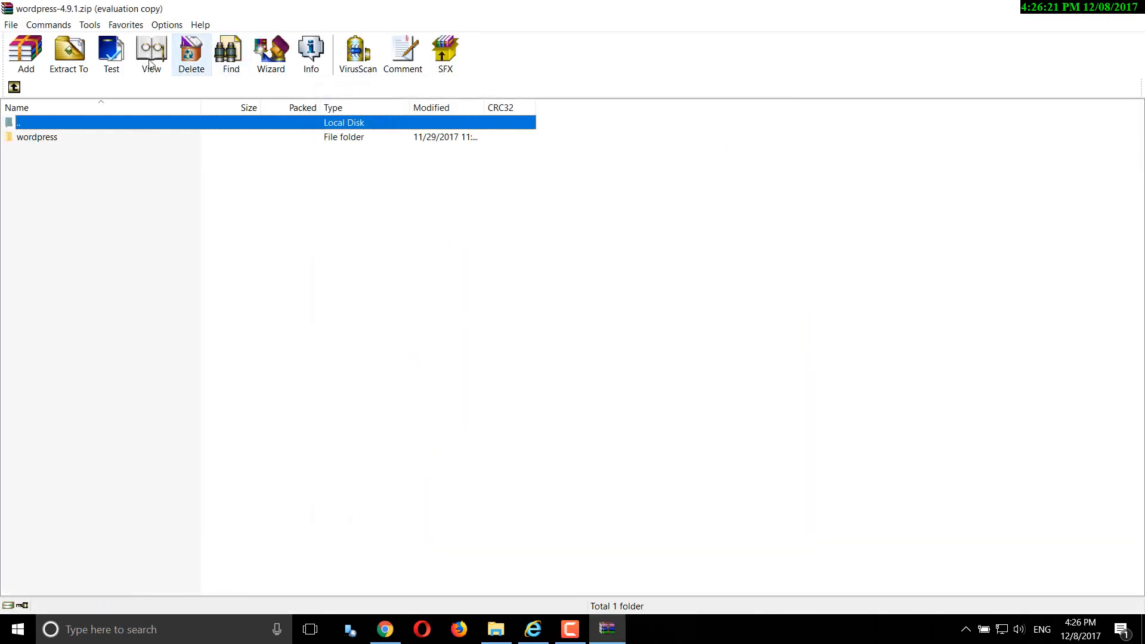
left_click(57, 61)
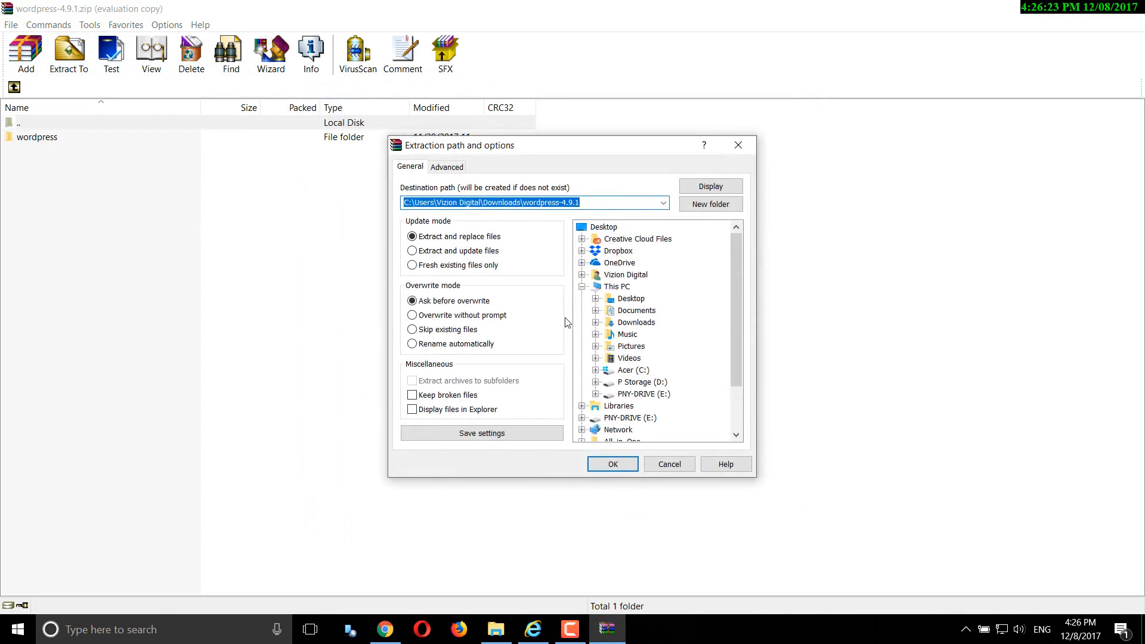
left_click(607, 230)
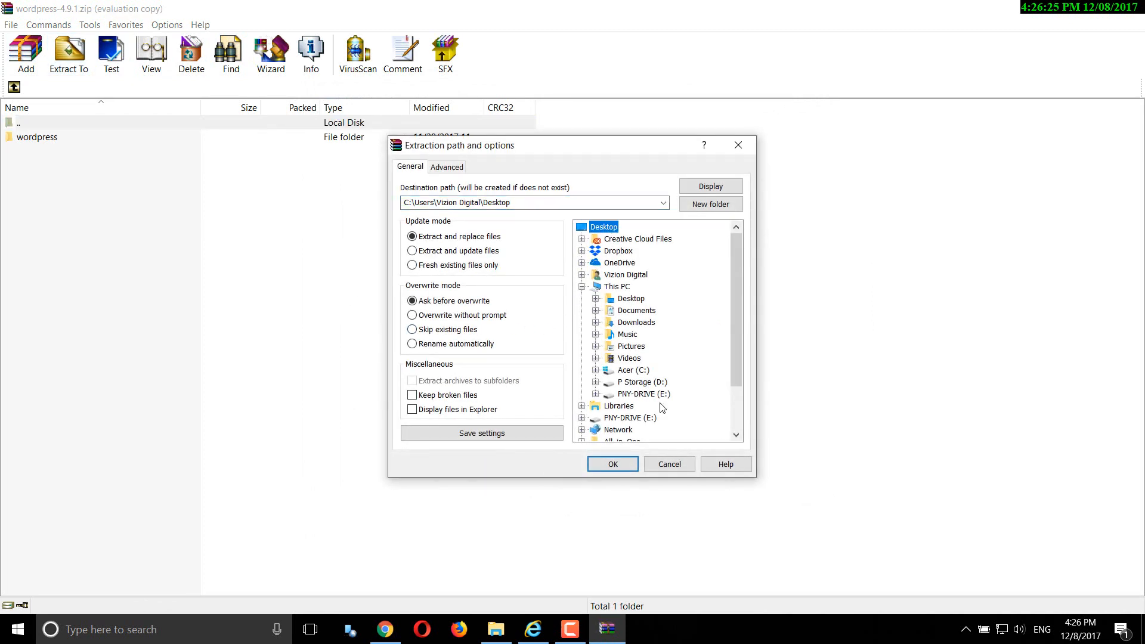
left_click(621, 464)
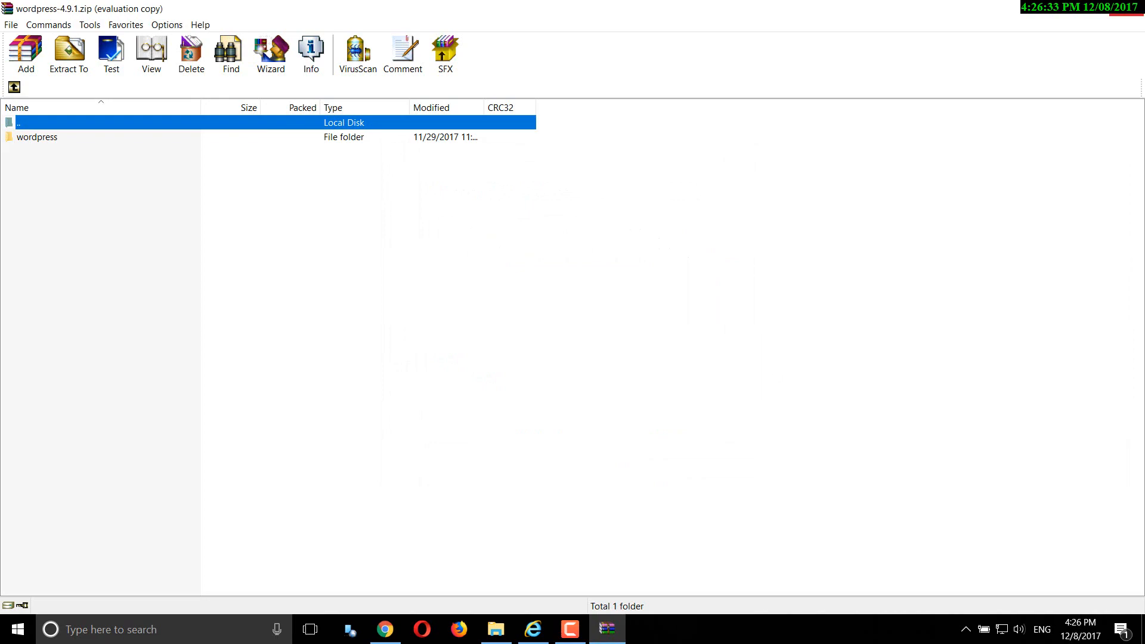
left_click(1139, 13)
left_click(1067, 7)
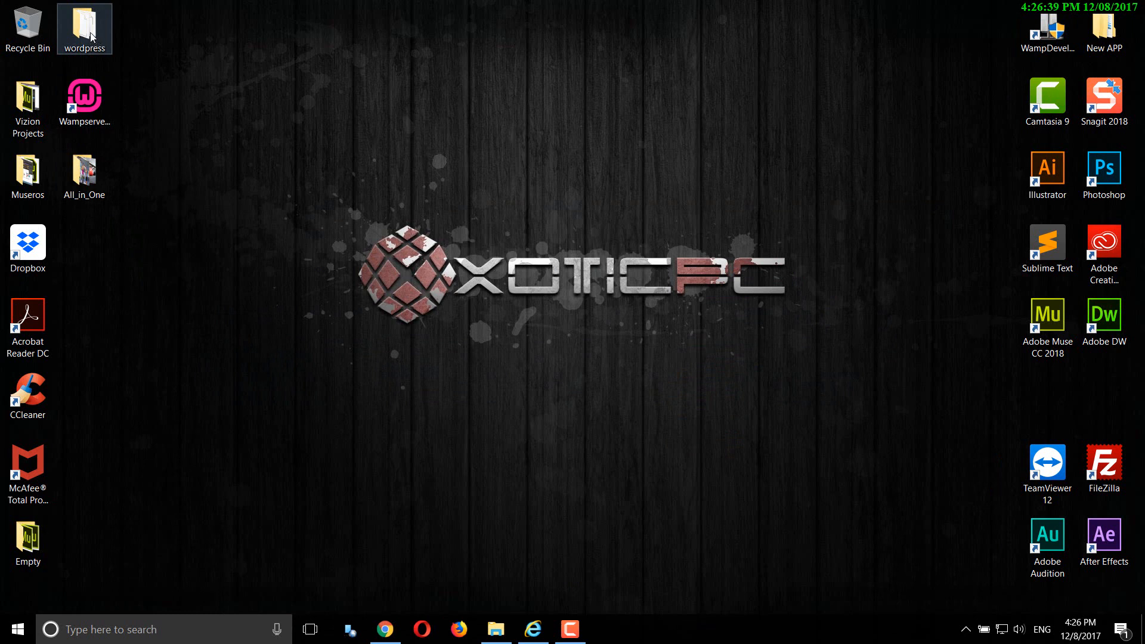
- Move the wordpress folder to the desktop centre and open C:\wamp64\www from the WampServer tray menu
left_click_drag(92, 37, 196, 338)
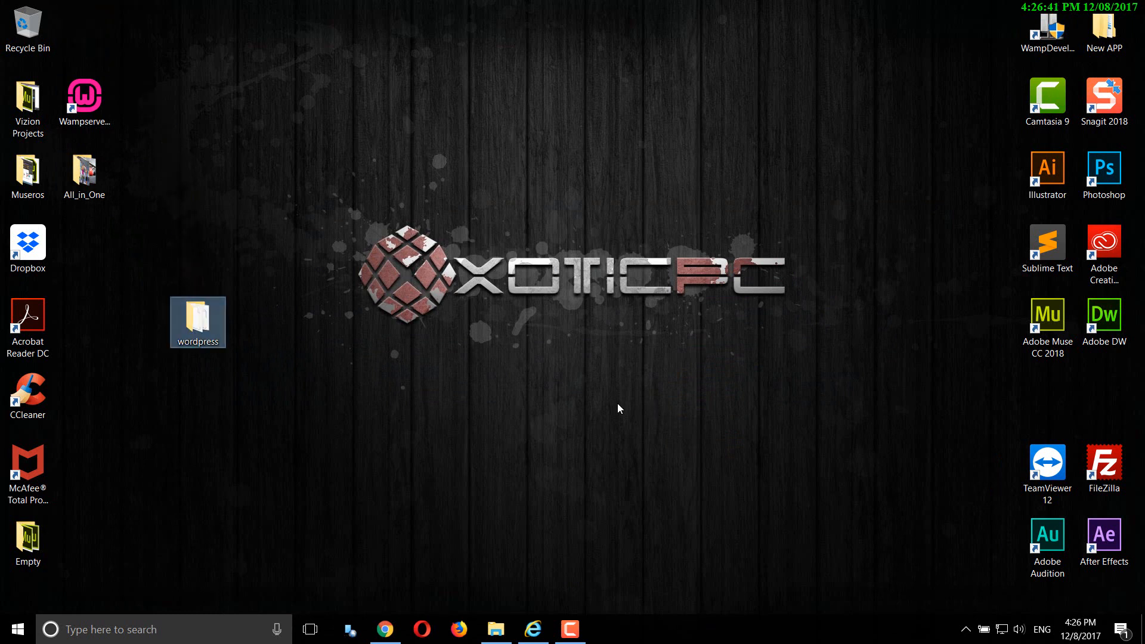
mouse_move(207, 331)
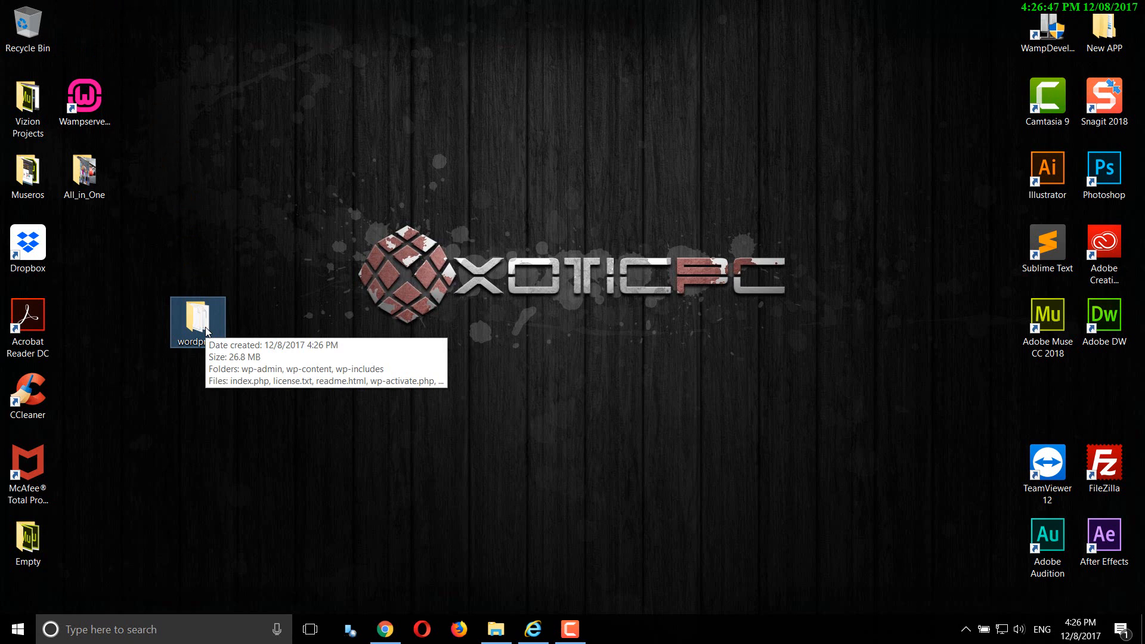
left_click(965, 629)
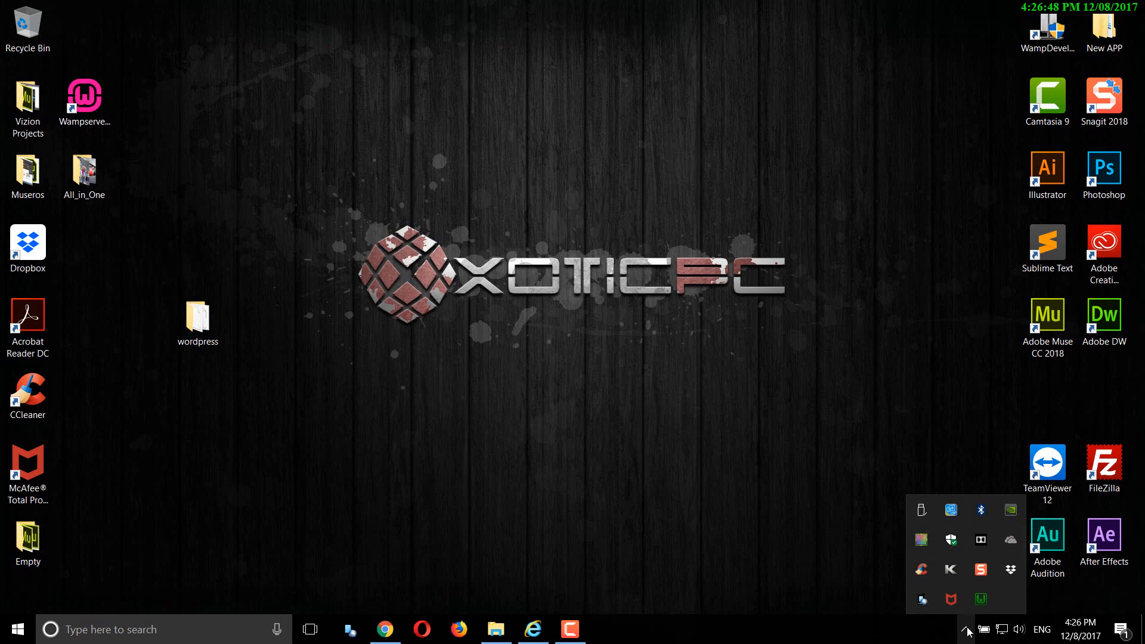
left_click(982, 600)
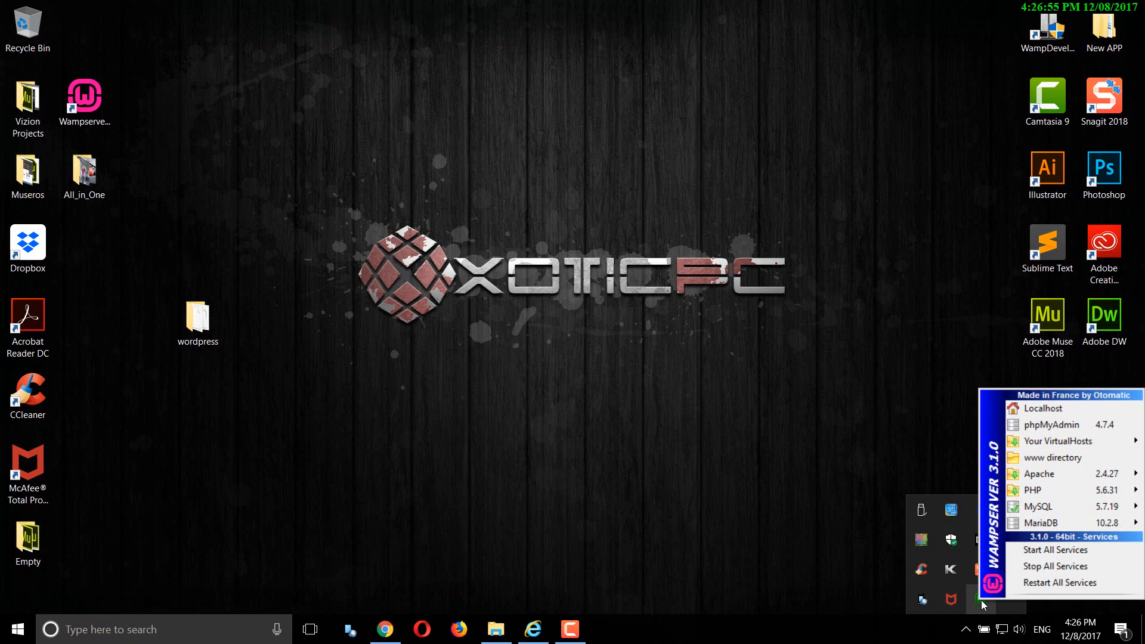
left_click(1050, 463)
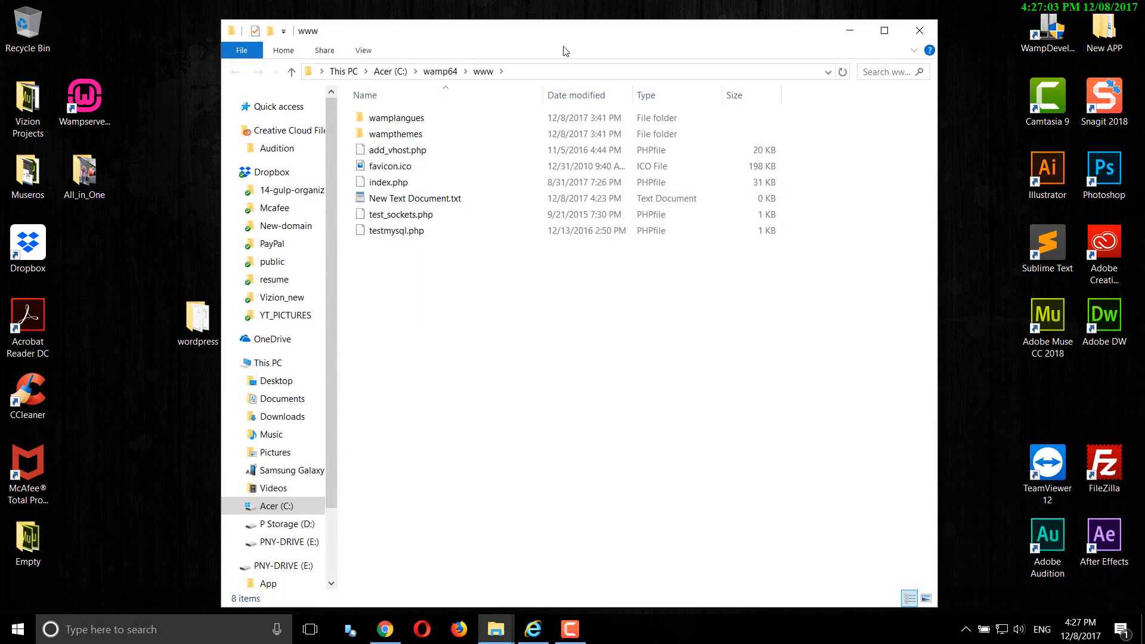
- Drag the desktop wordpress folder into C:\wamp64\www, minimise Explorer and bring up the WampServer menu
left_click_drag(505, 43, 564, 42)
left_click(202, 331)
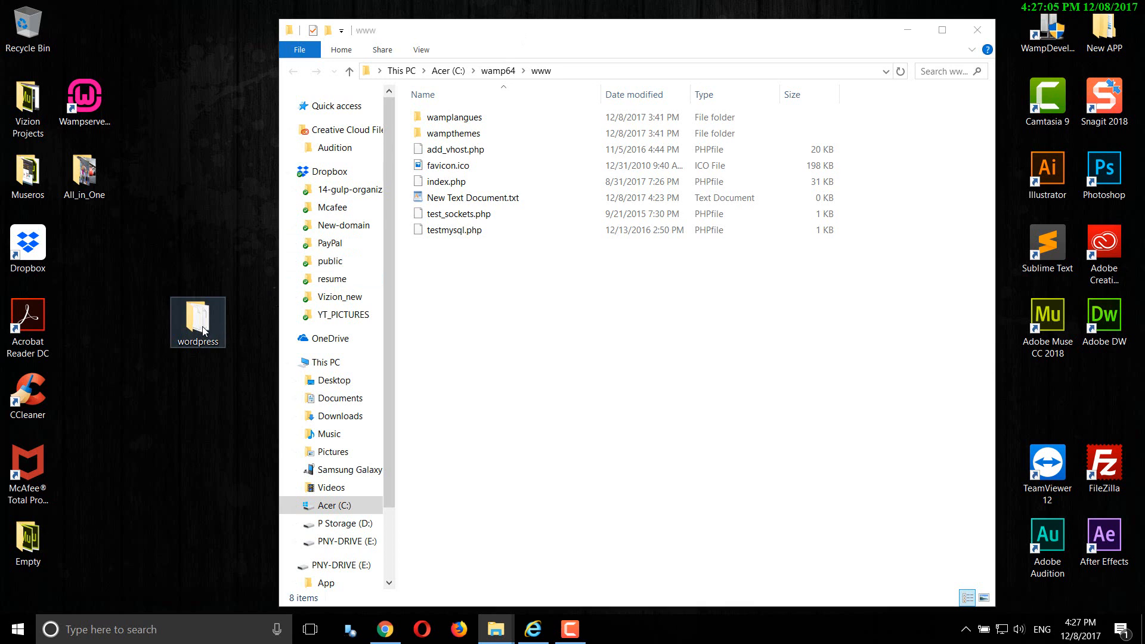
left_click_drag(202, 331, 485, 291)
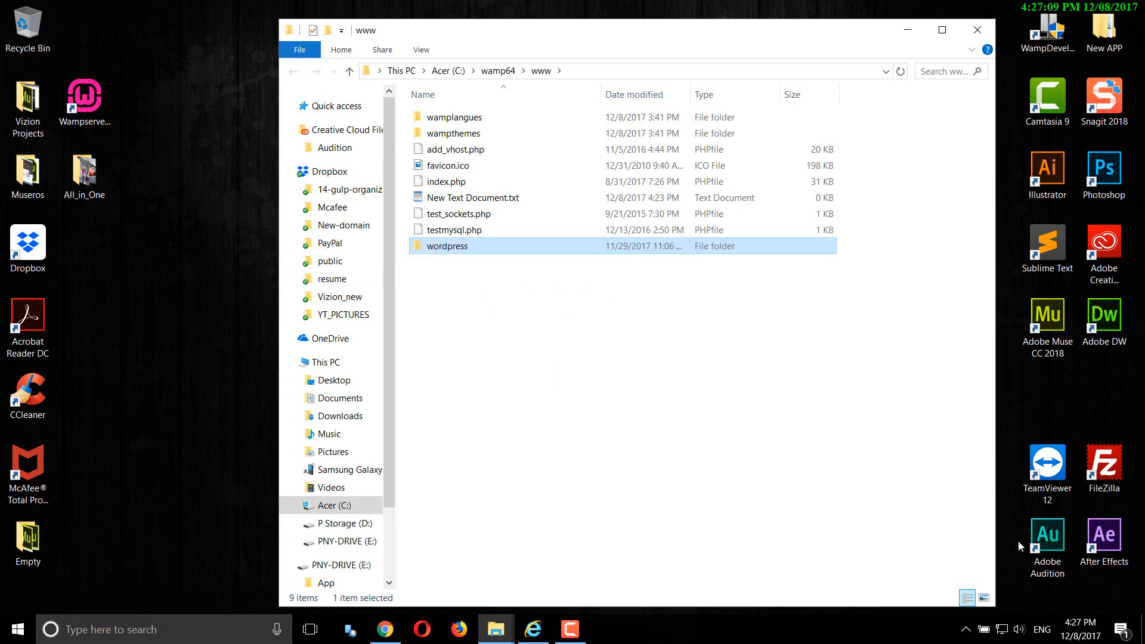
left_click(908, 29)
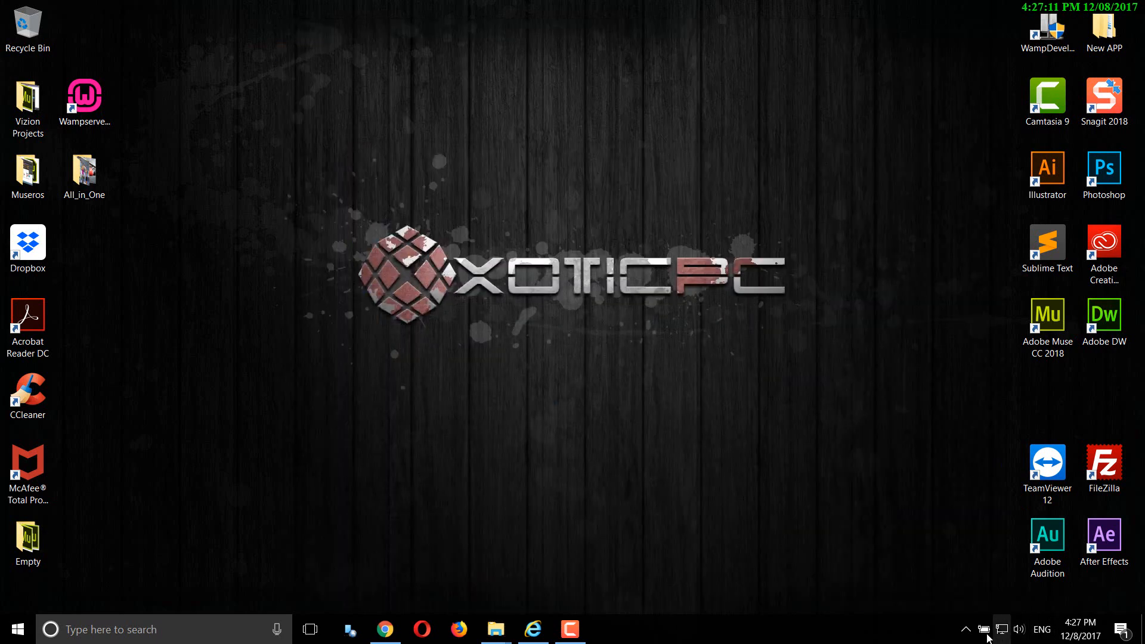
left_click(966, 630)
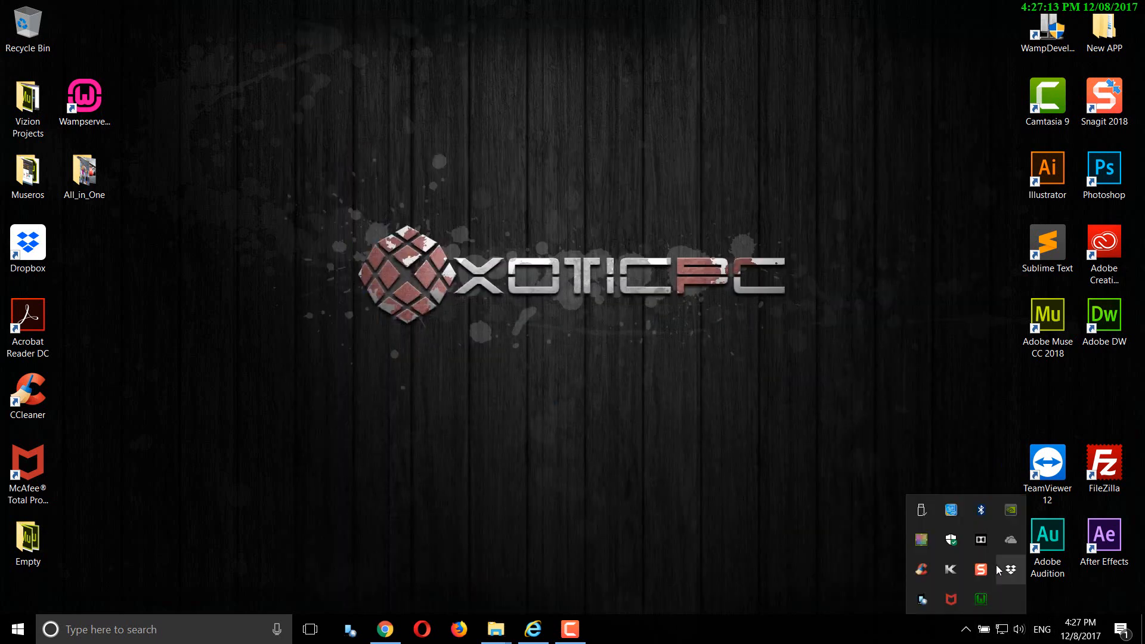
left_click(983, 599)
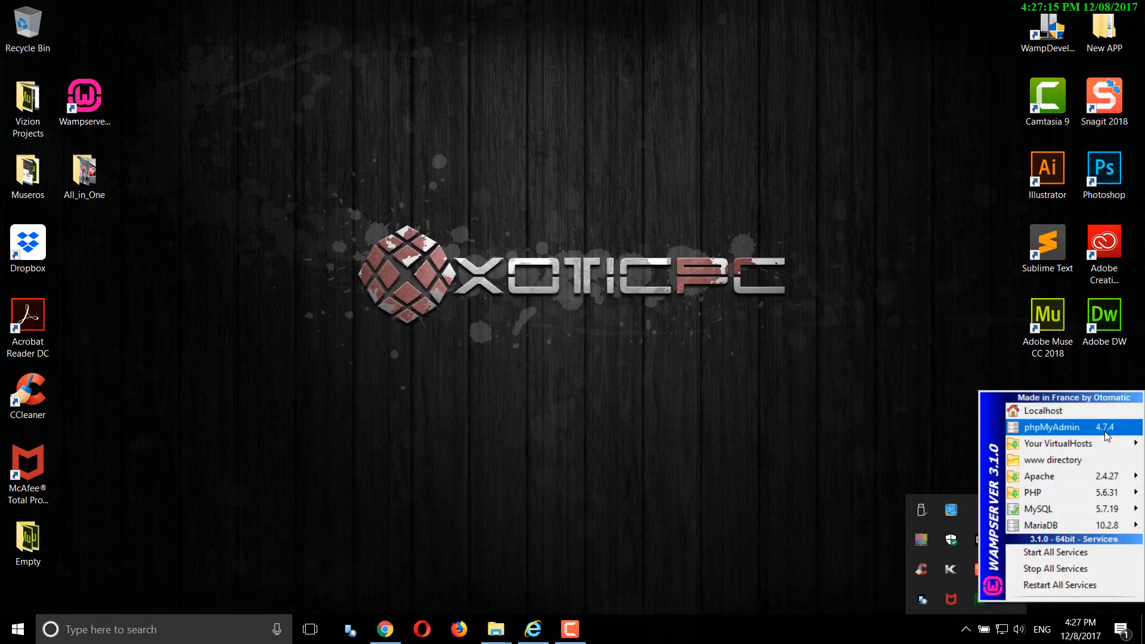
- Open the WampServer localhost homepage and scroll down to its Your Projects list
left_click(1068, 414)
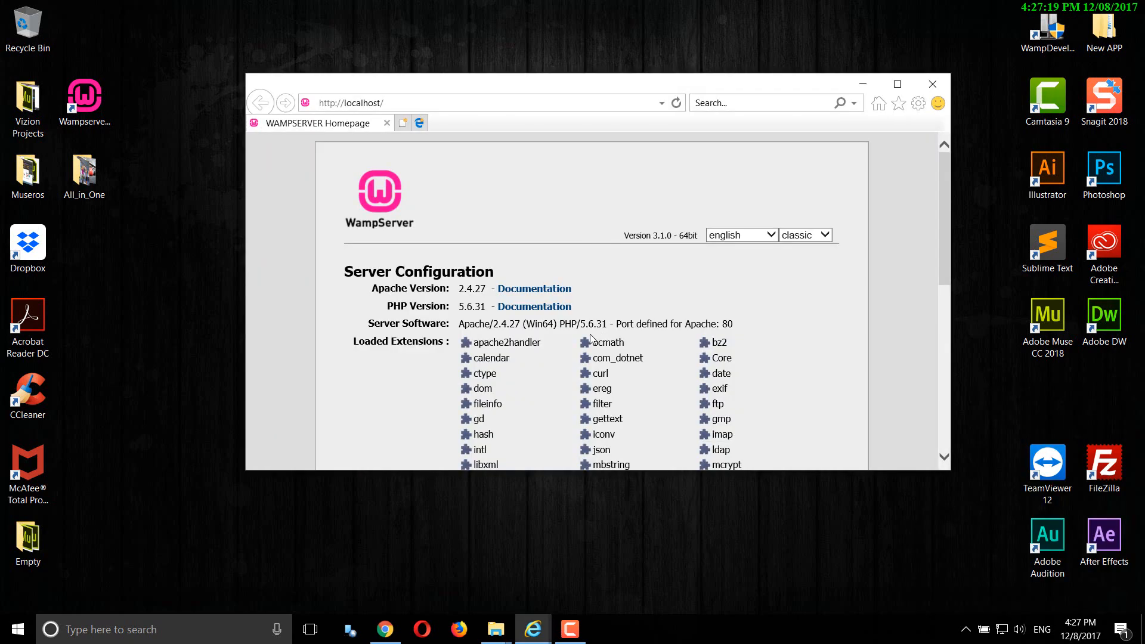
scroll(774, 358, "down", 5)
scroll(774, 362, "down", 2)
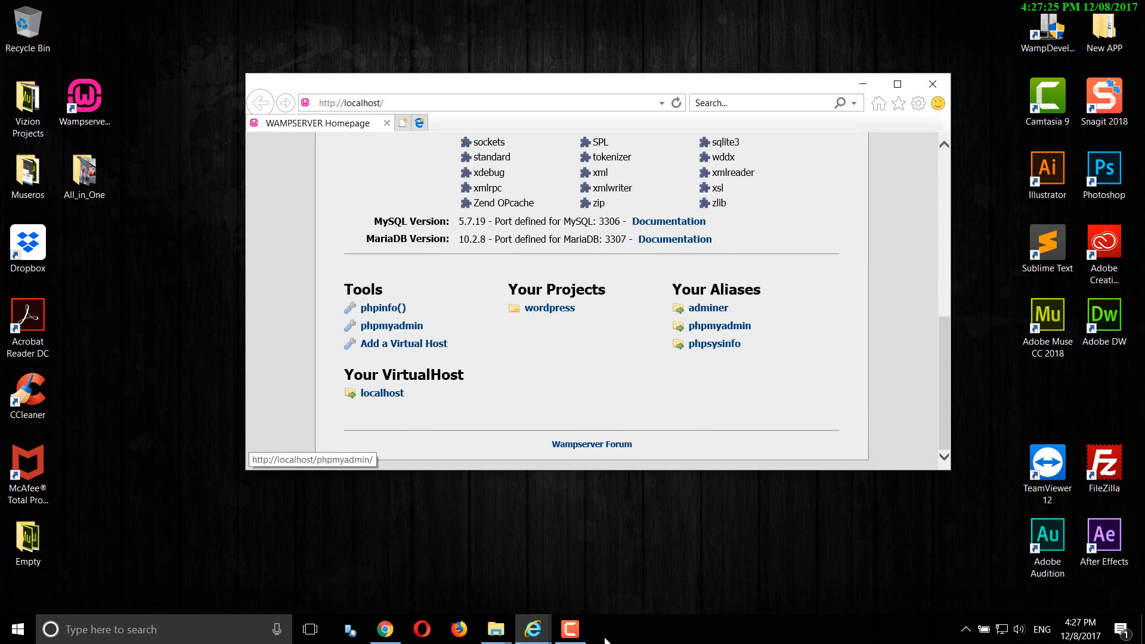
- Close the Downloads window, move the wordpress folder out of www and reload localhost
left_click(495, 632)
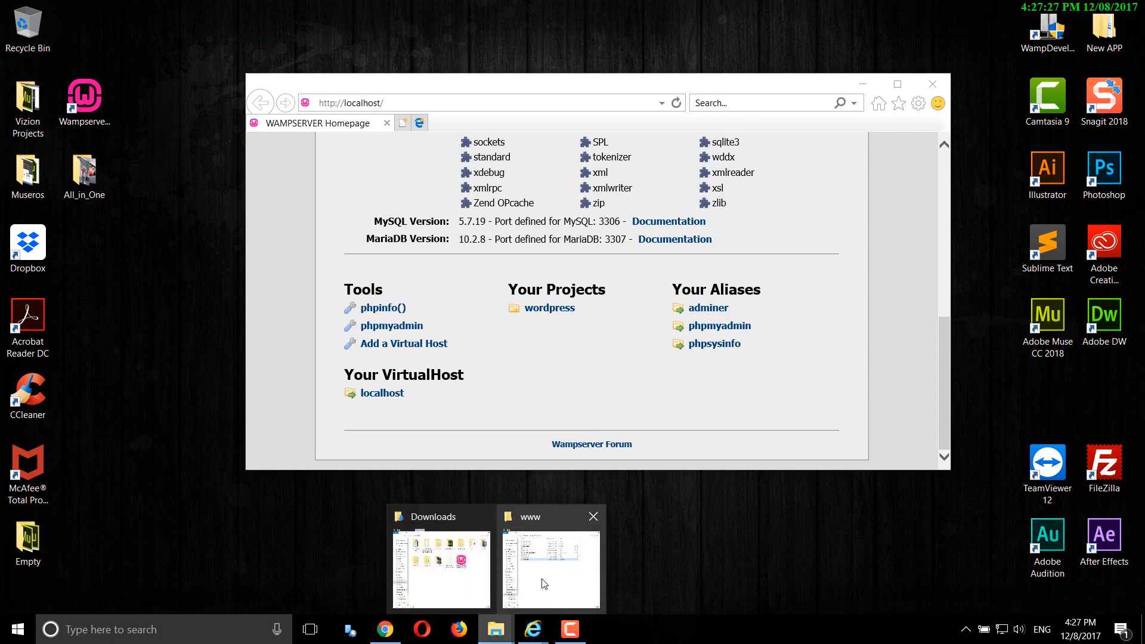
left_click(438, 557)
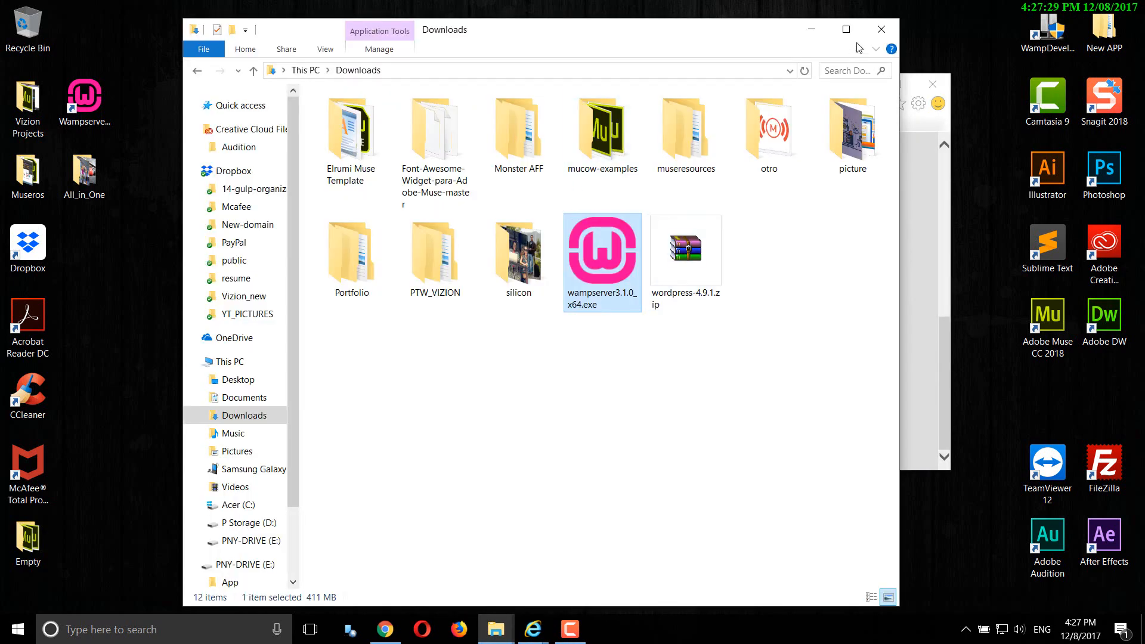
left_click(880, 29)
left_click(495, 629)
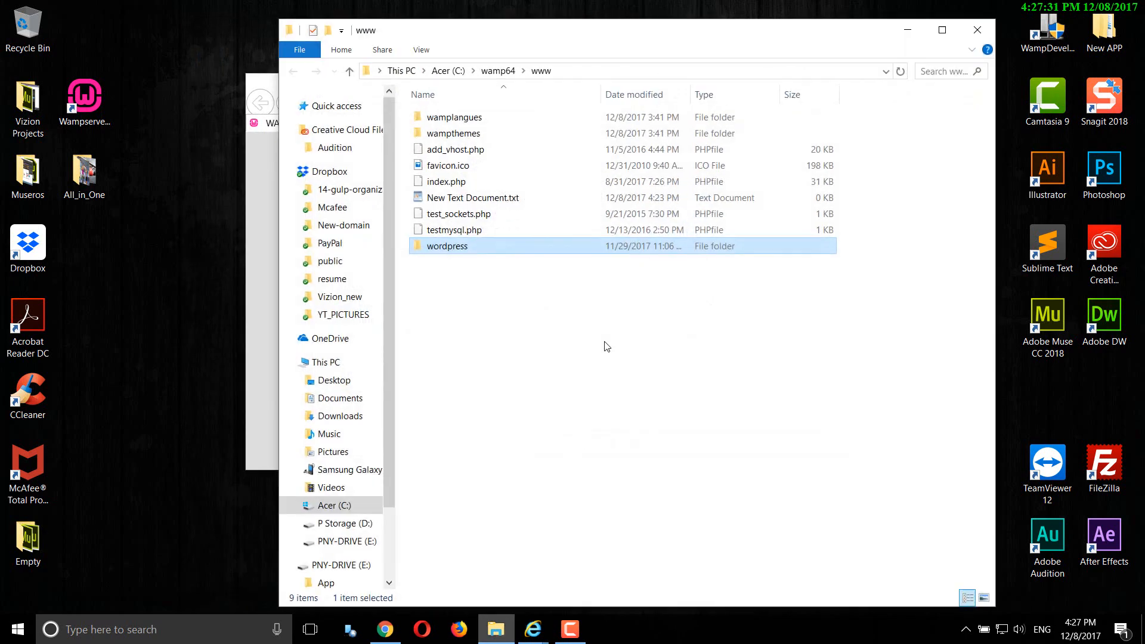
left_click_drag(462, 247, 158, 307)
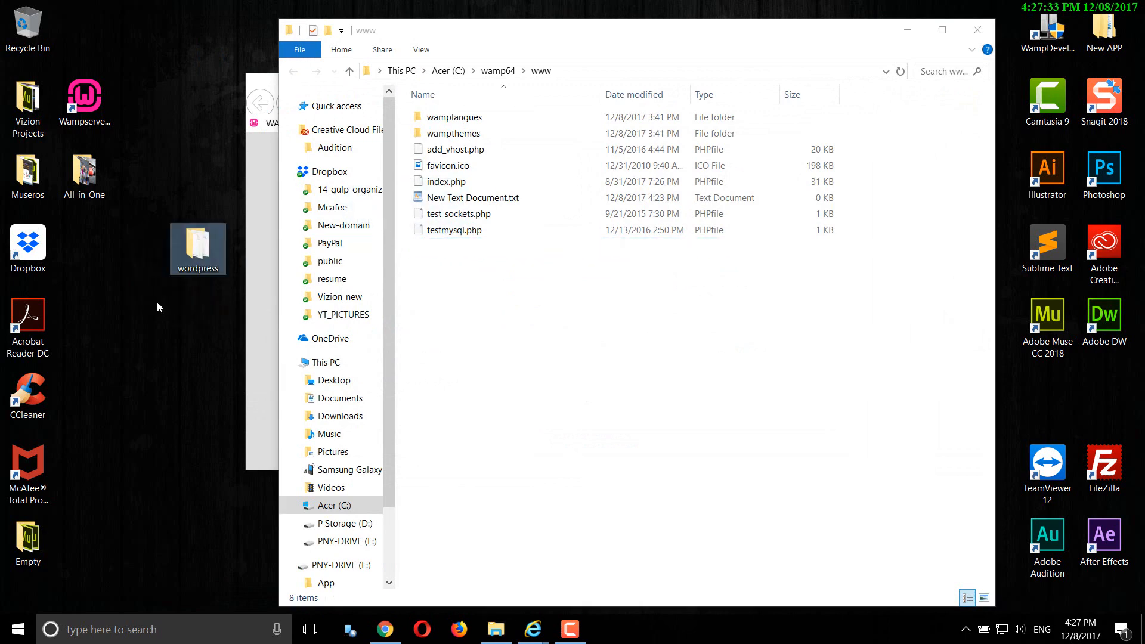
left_click(261, 302)
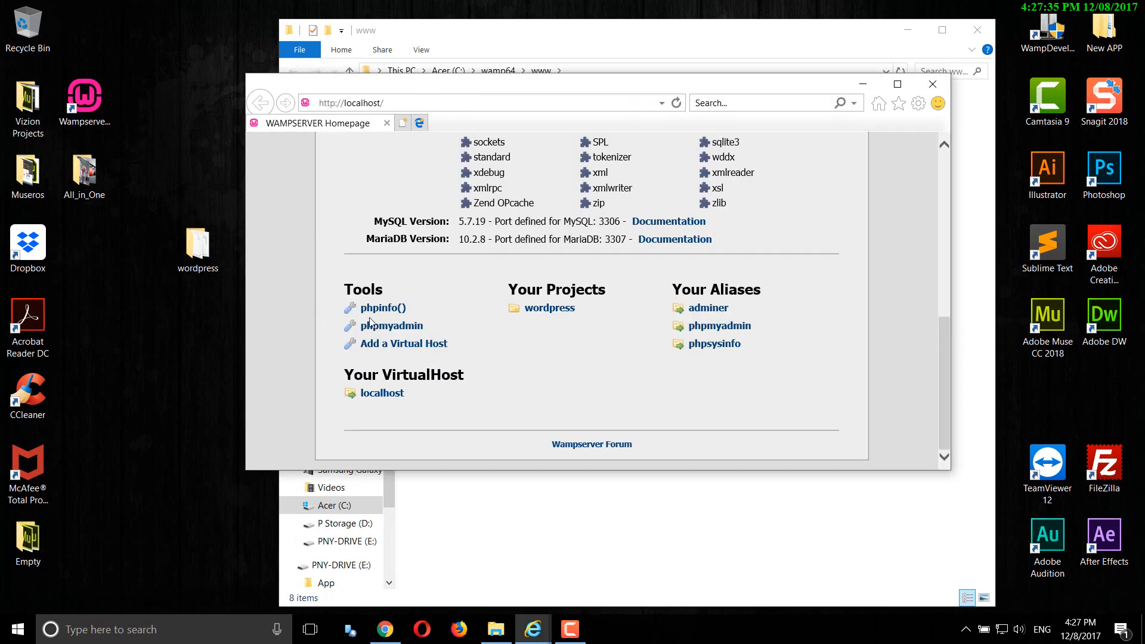
left_click(676, 103)
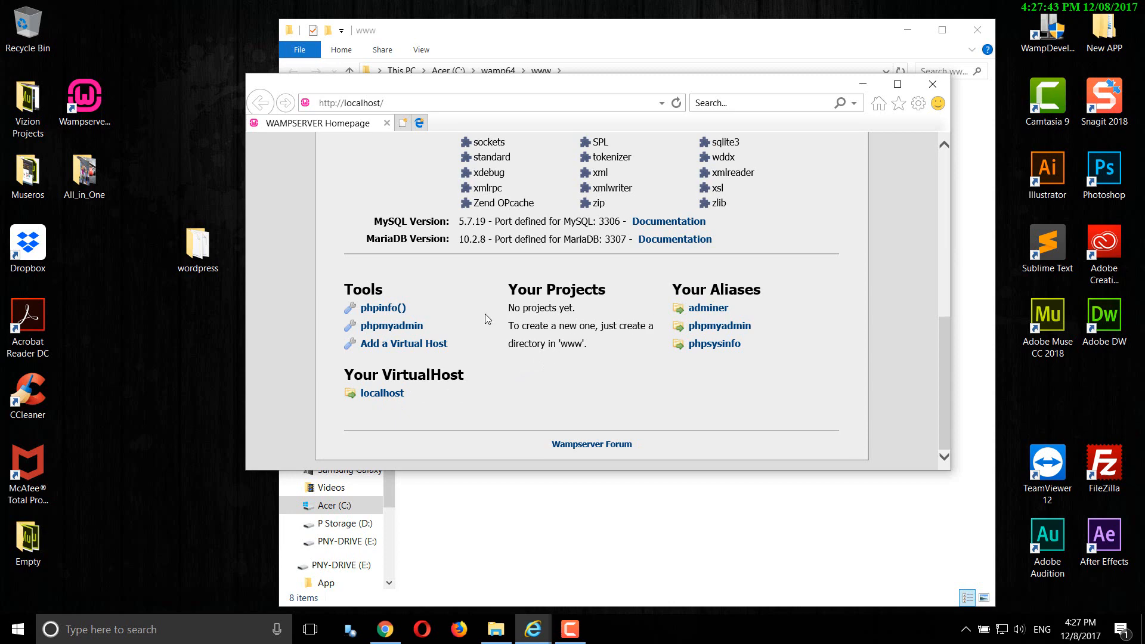
- Move the wordpress folder back into www, reload localhost and open the wordpress project
left_click_drag(197, 247, 615, 524)
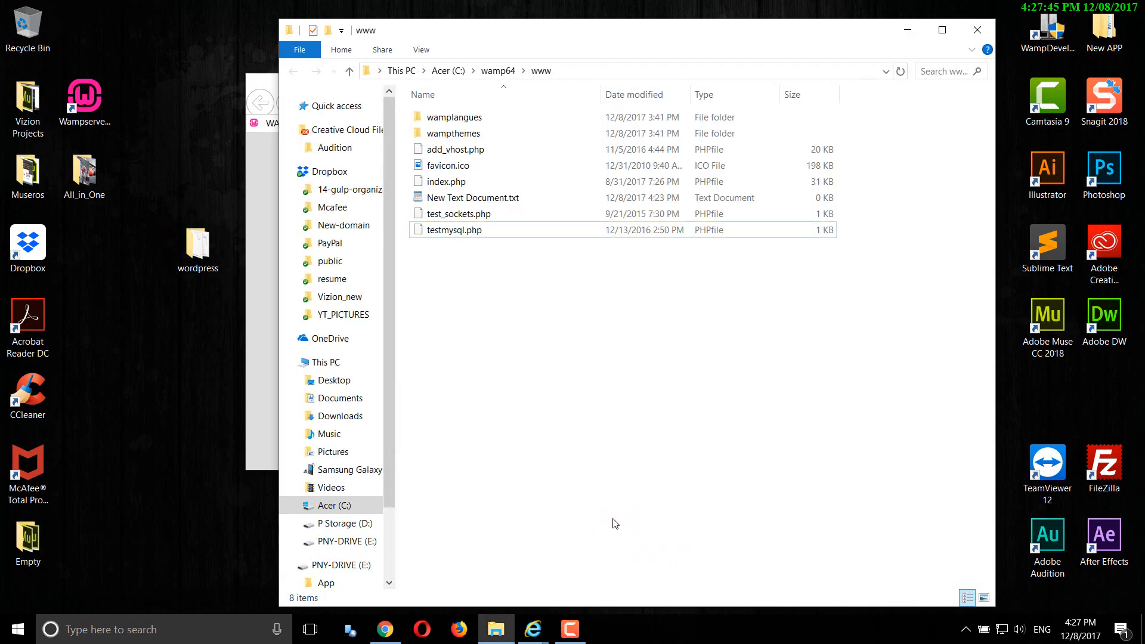
left_click(266, 301)
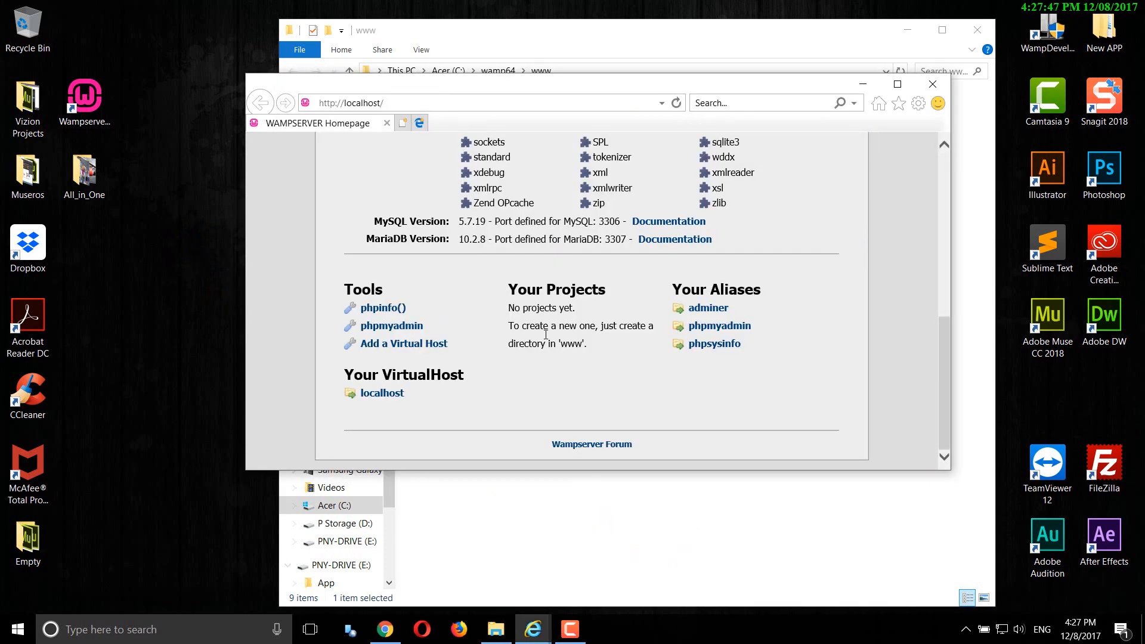
left_click(676, 103)
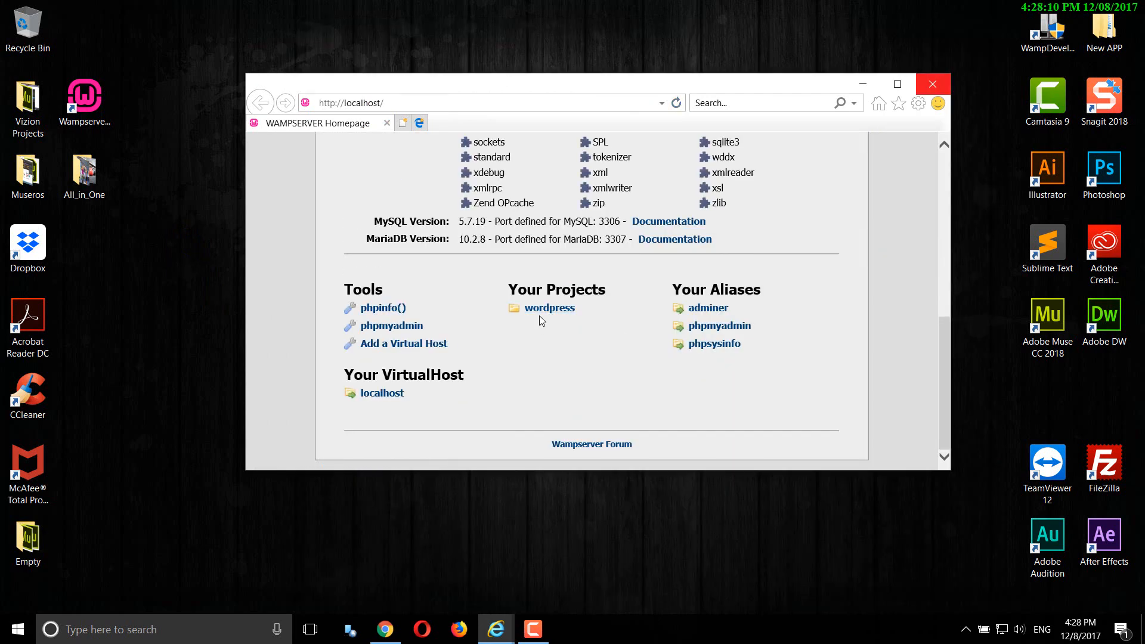
left_click(543, 309)
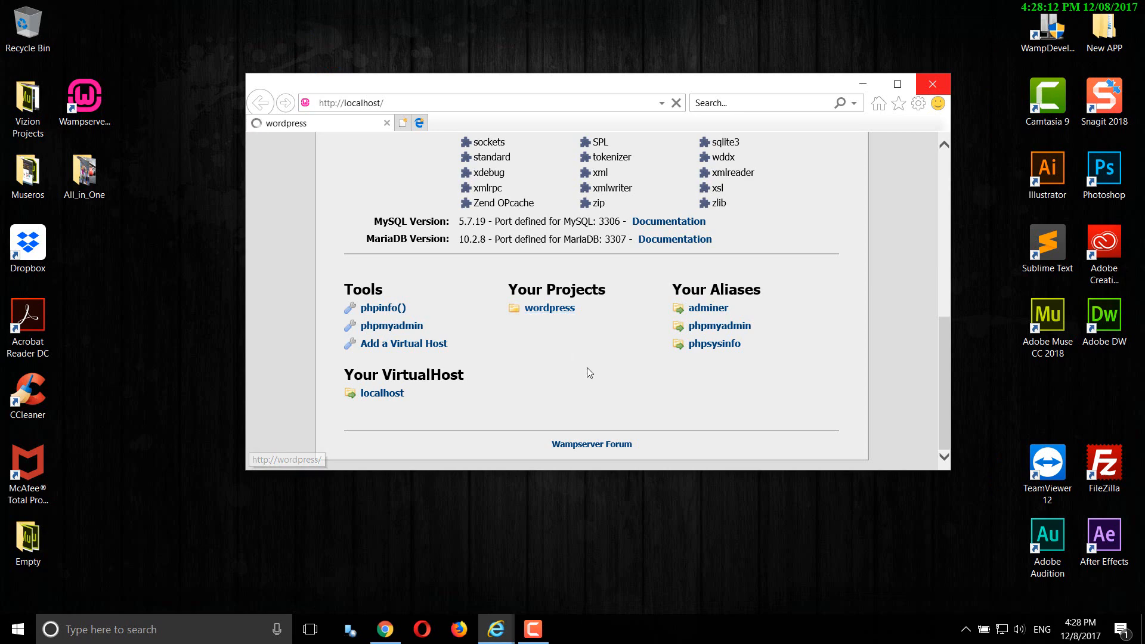
left_click(897, 84)
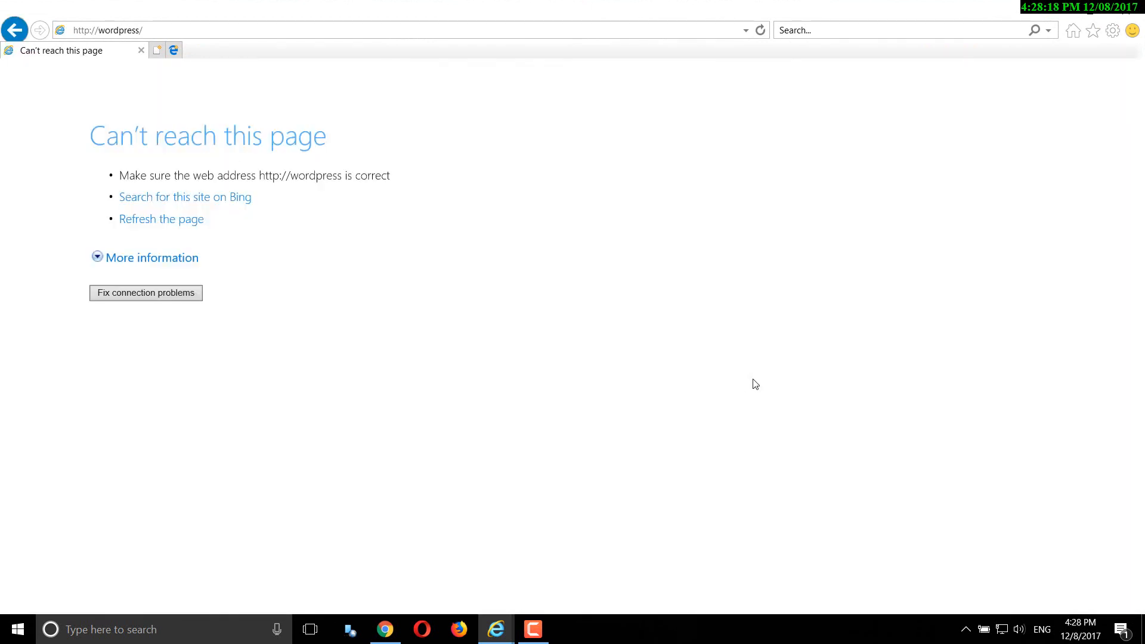
left_click(176, 291)
left_click(99, 32)
left_click(100, 33)
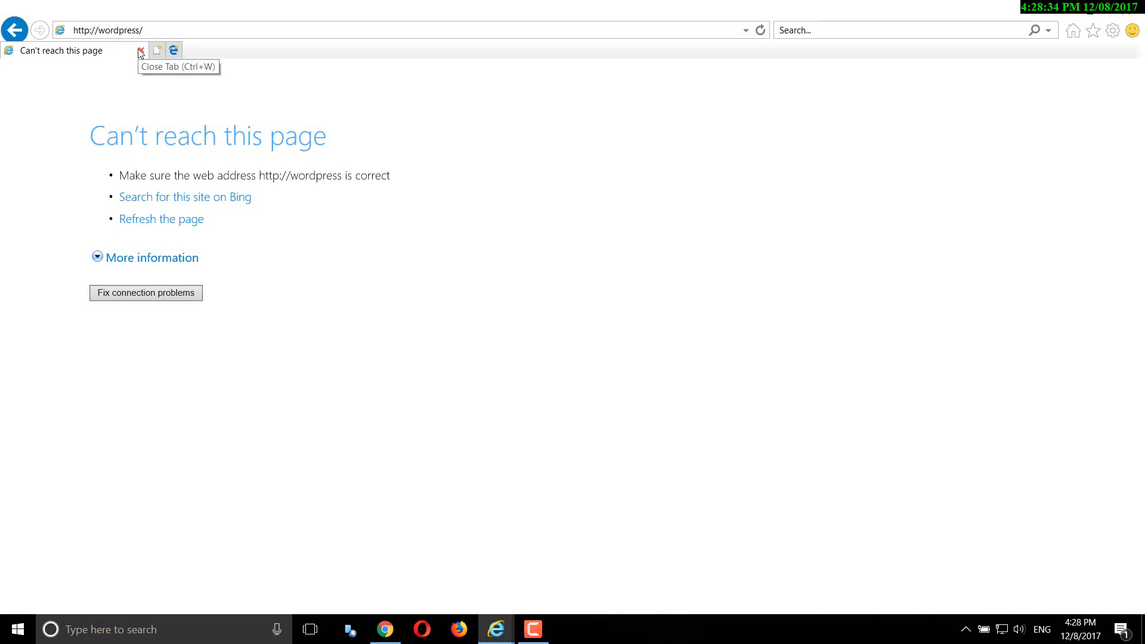
type("lo")
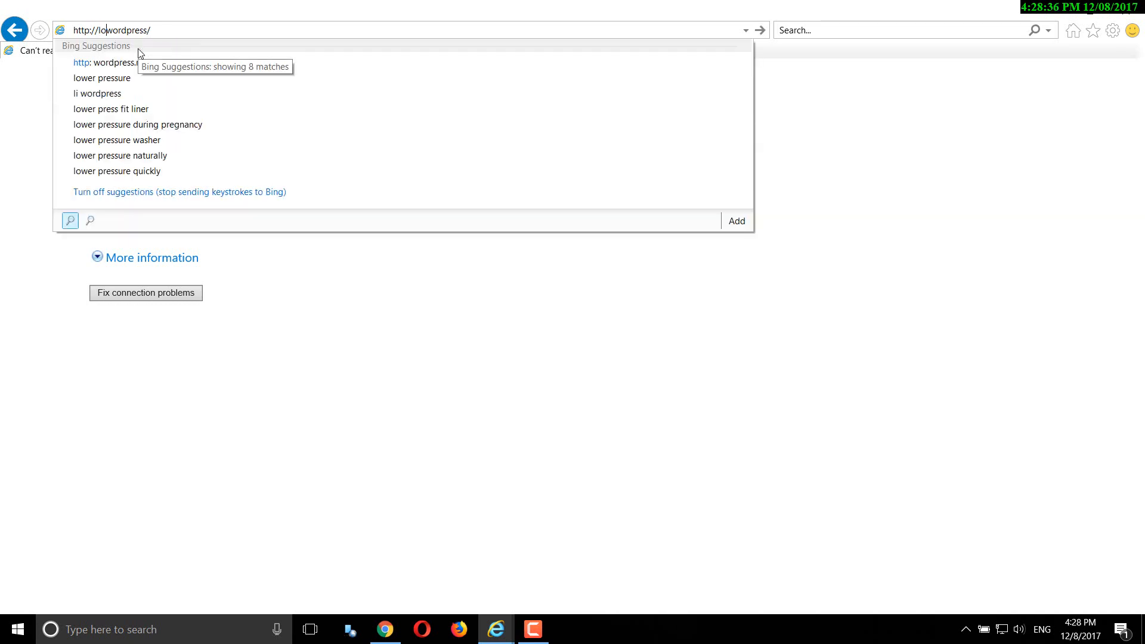
type("calhot")
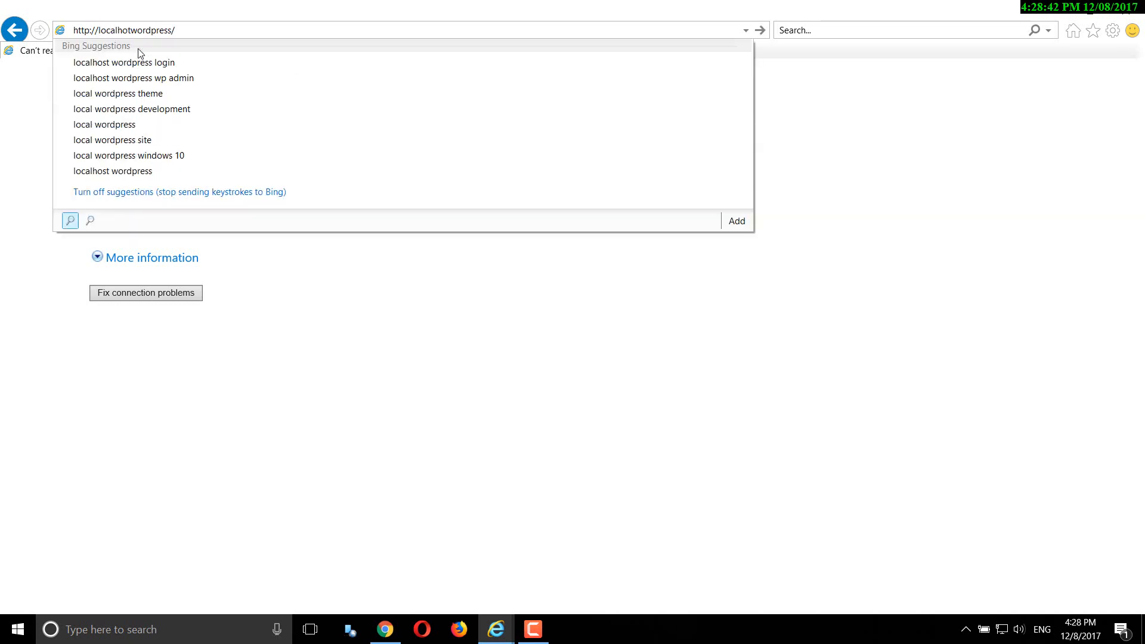
key("BackSpace")
type("st")
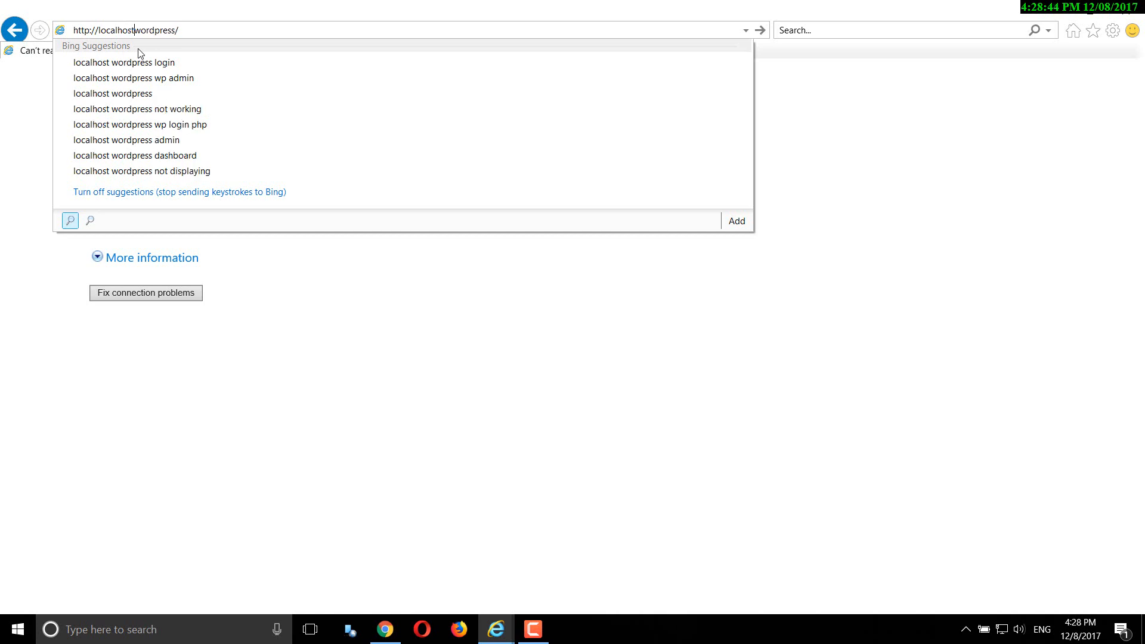
type("/")
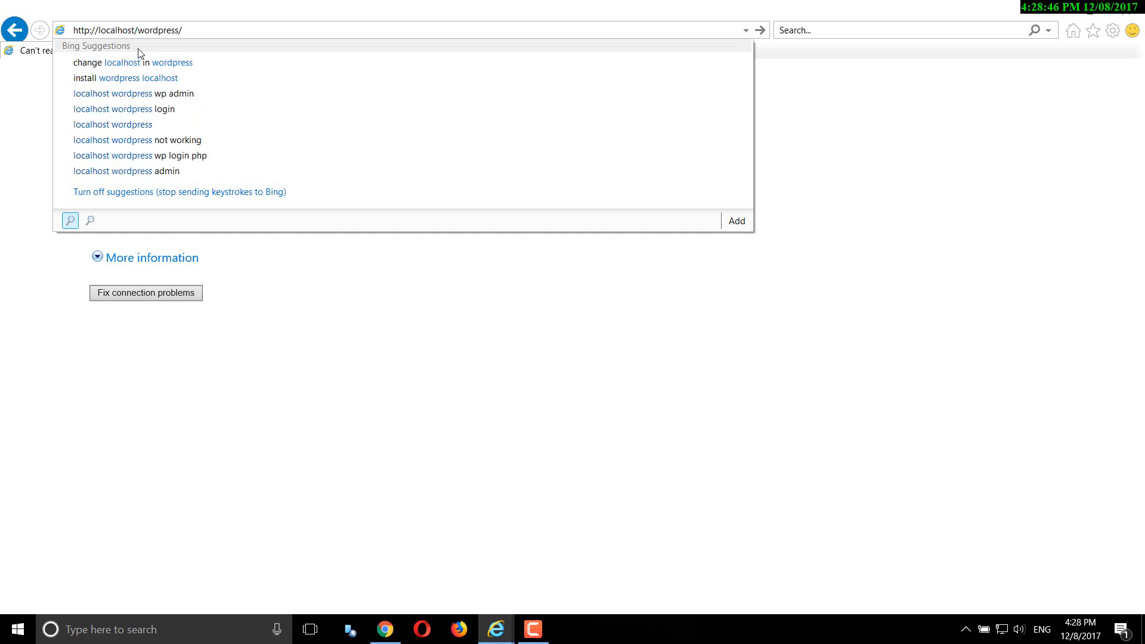
key("Return")
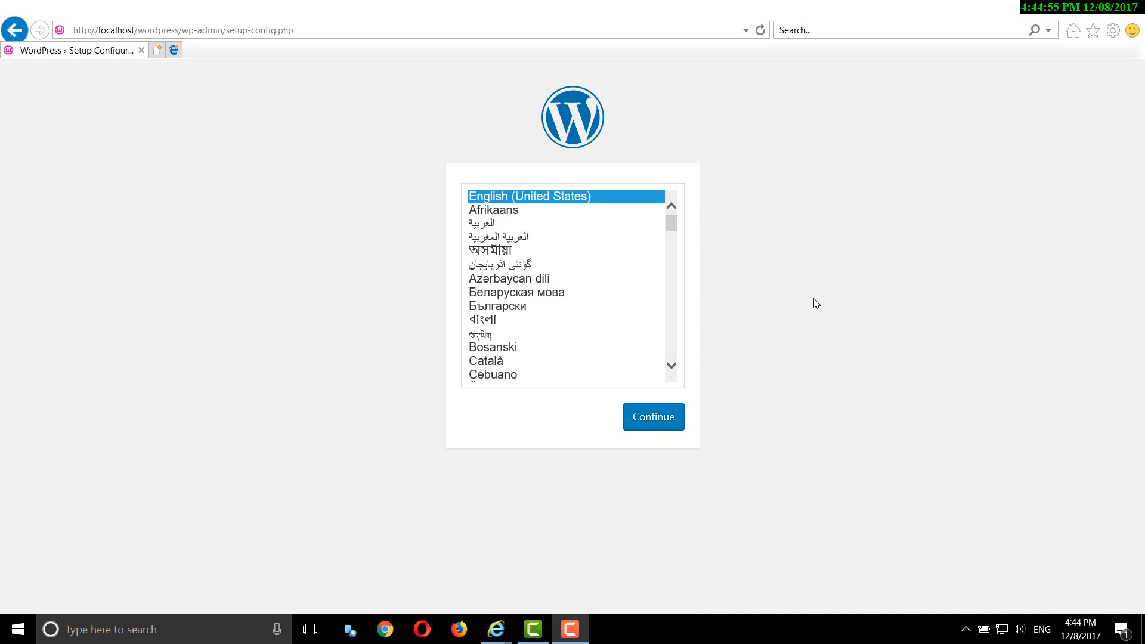
- Continue with English (United States), then pass the welcome page with Let's go!
left_click(654, 416)
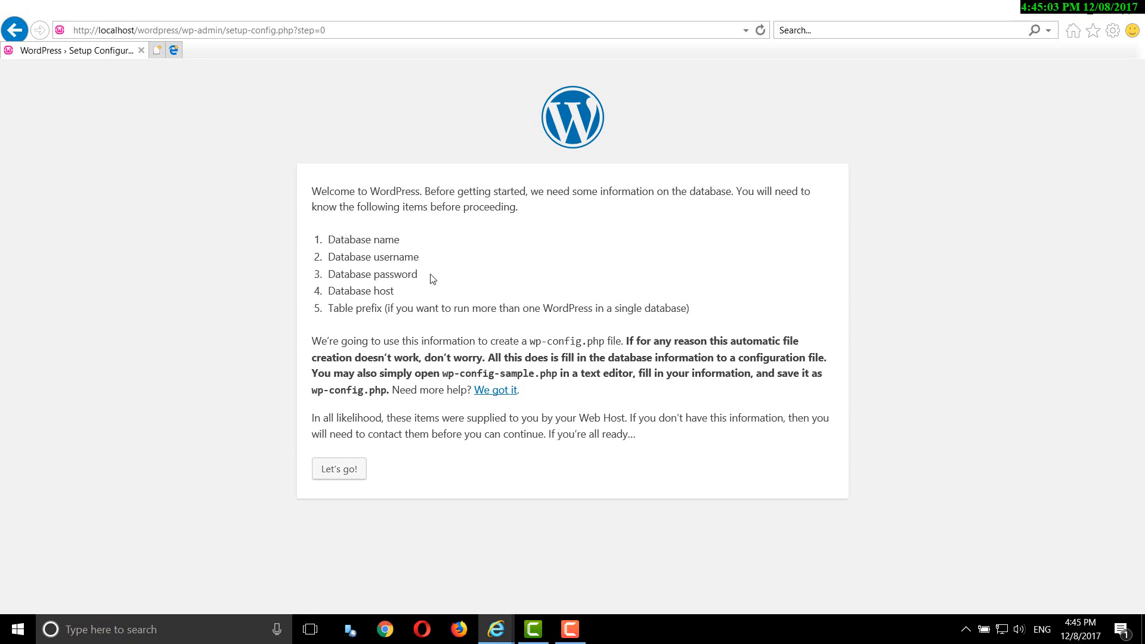
left_click(339, 471)
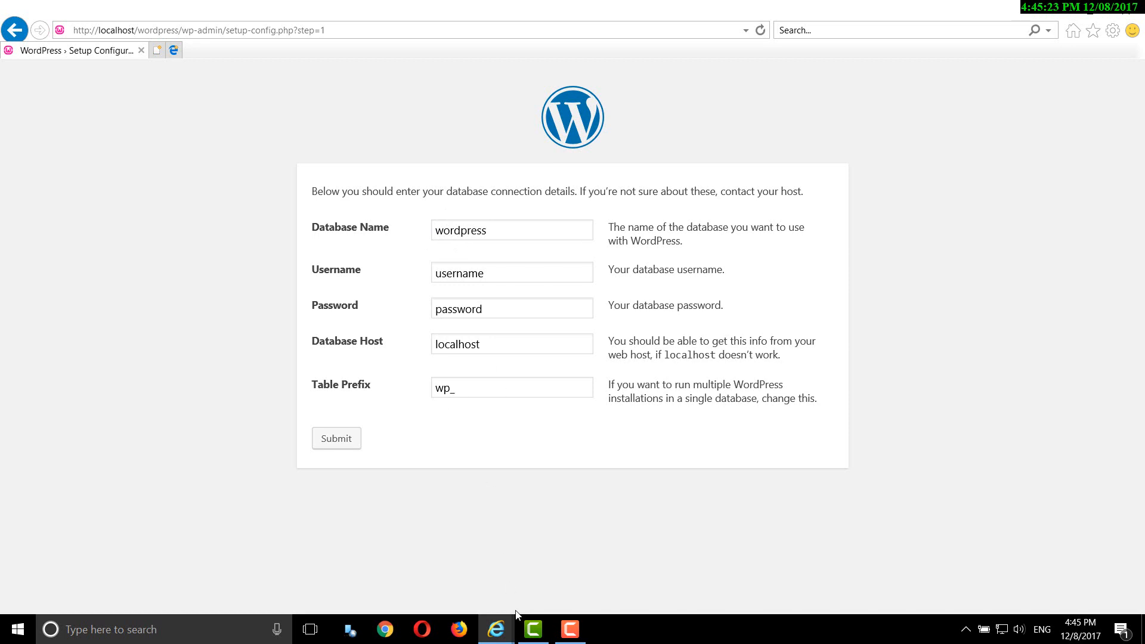
- Open the siliconbay database's Privileges in phpMyAdmin and copy the user account's name
mouse_move(502, 639)
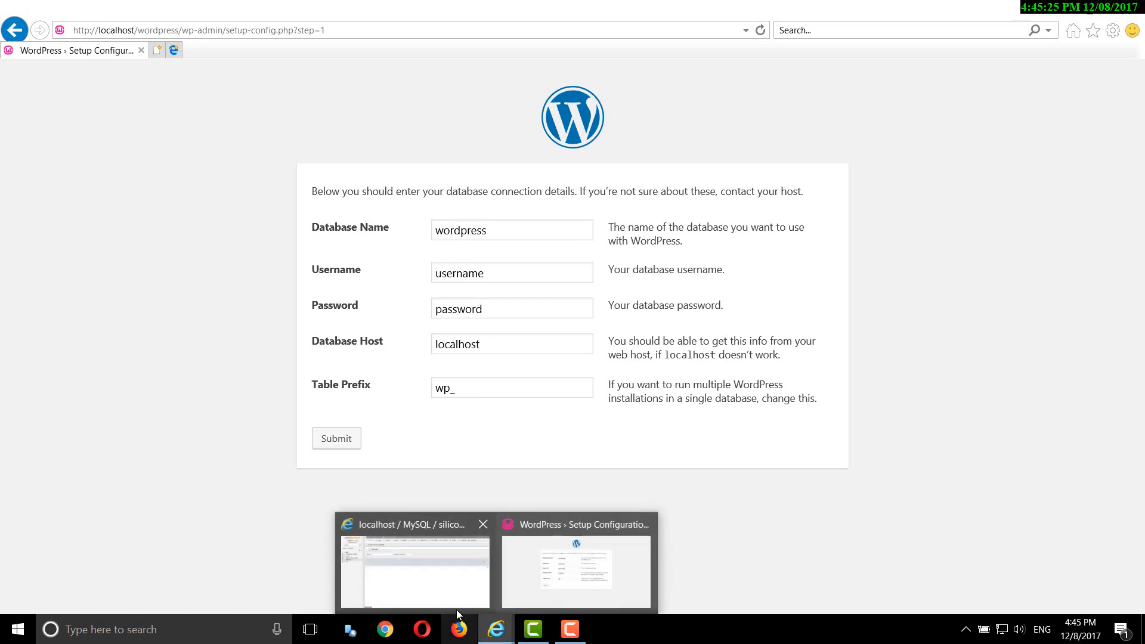
left_click(420, 579)
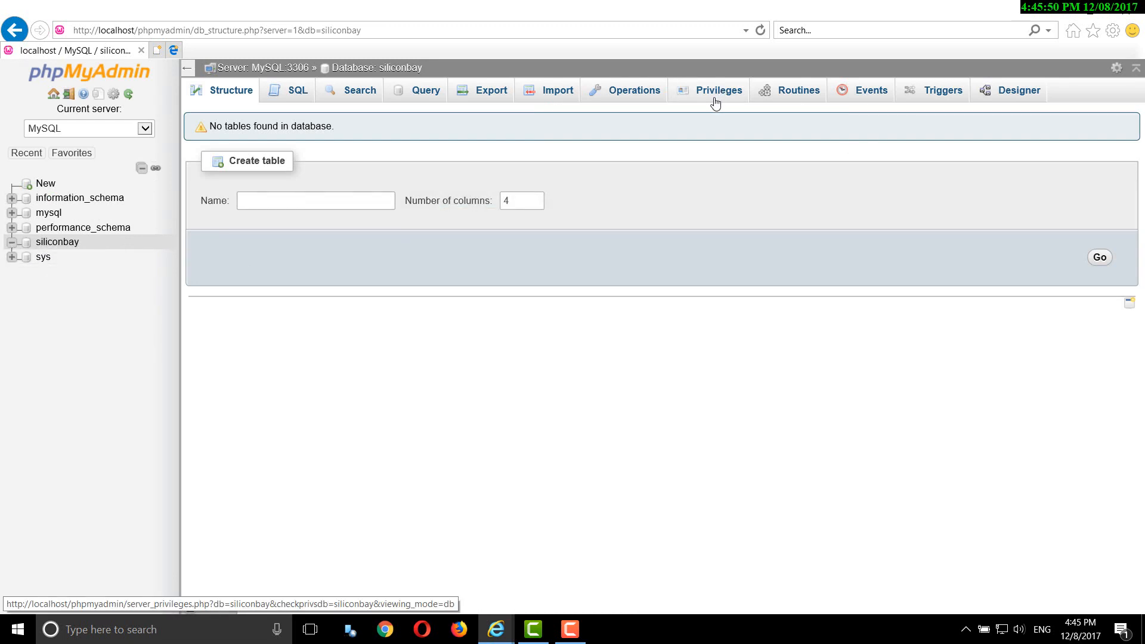
left_click(715, 100)
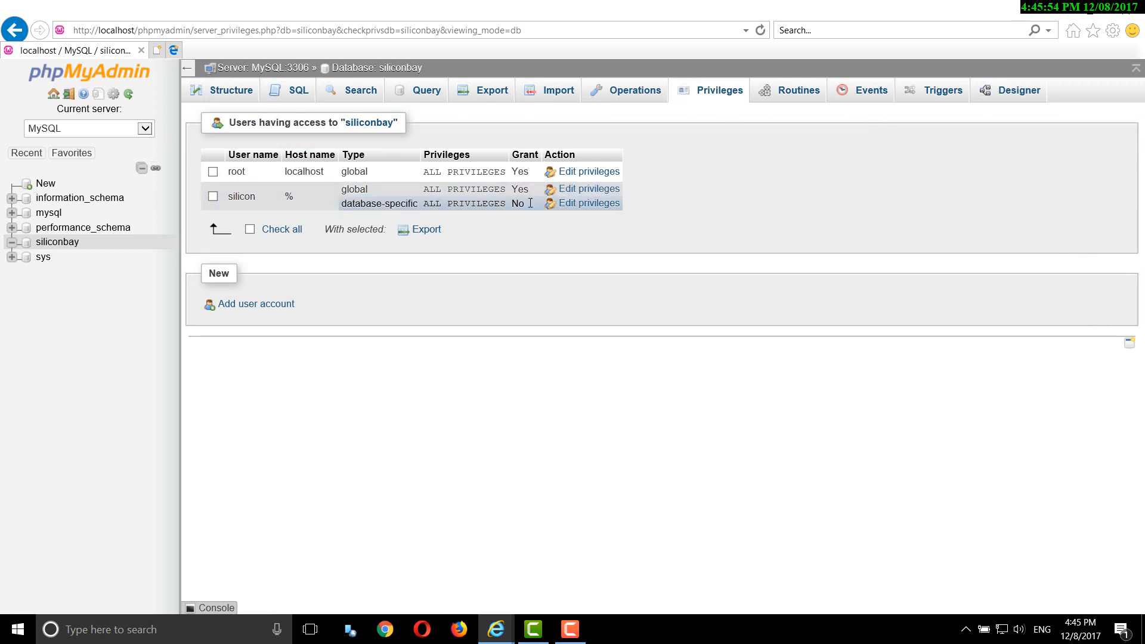
left_click(603, 190)
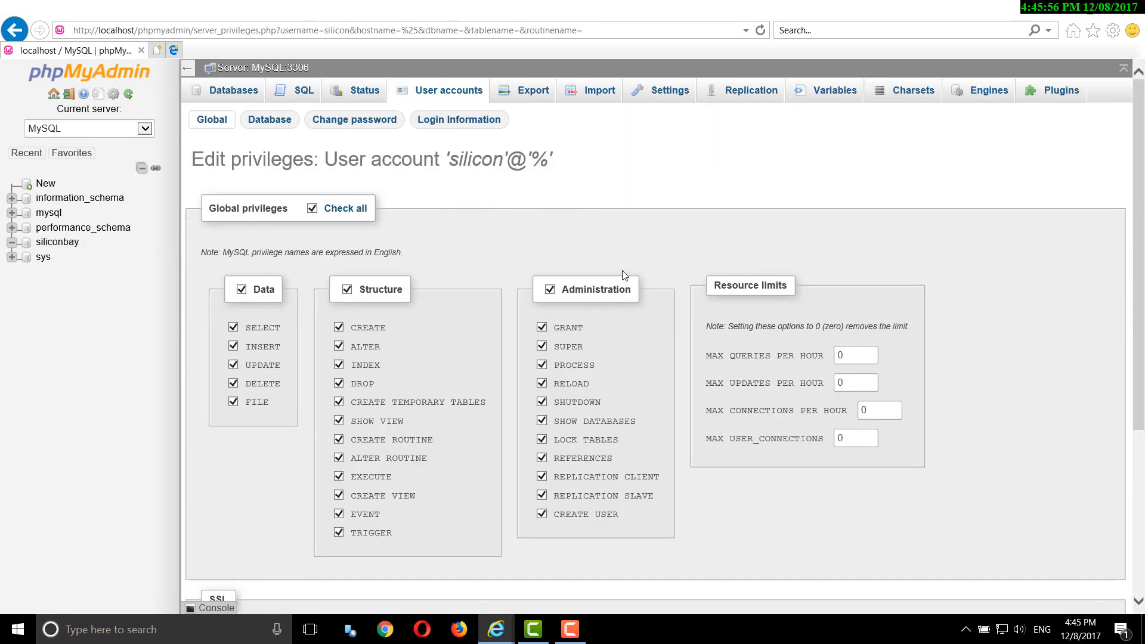
double_click(475, 160)
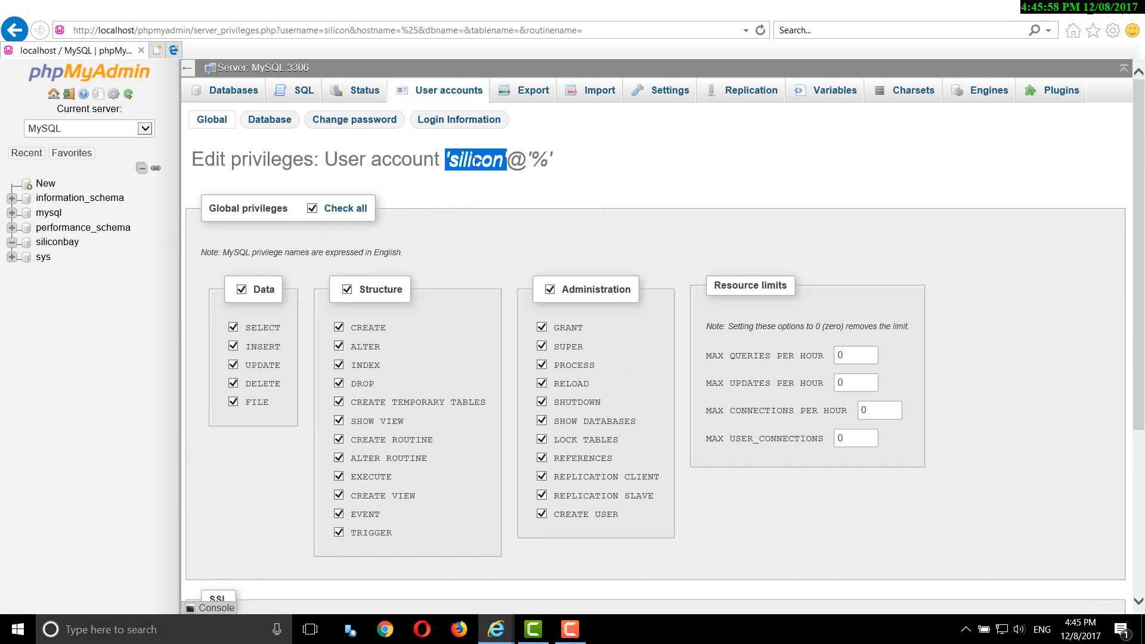
right_click(475, 169)
left_click(518, 195)
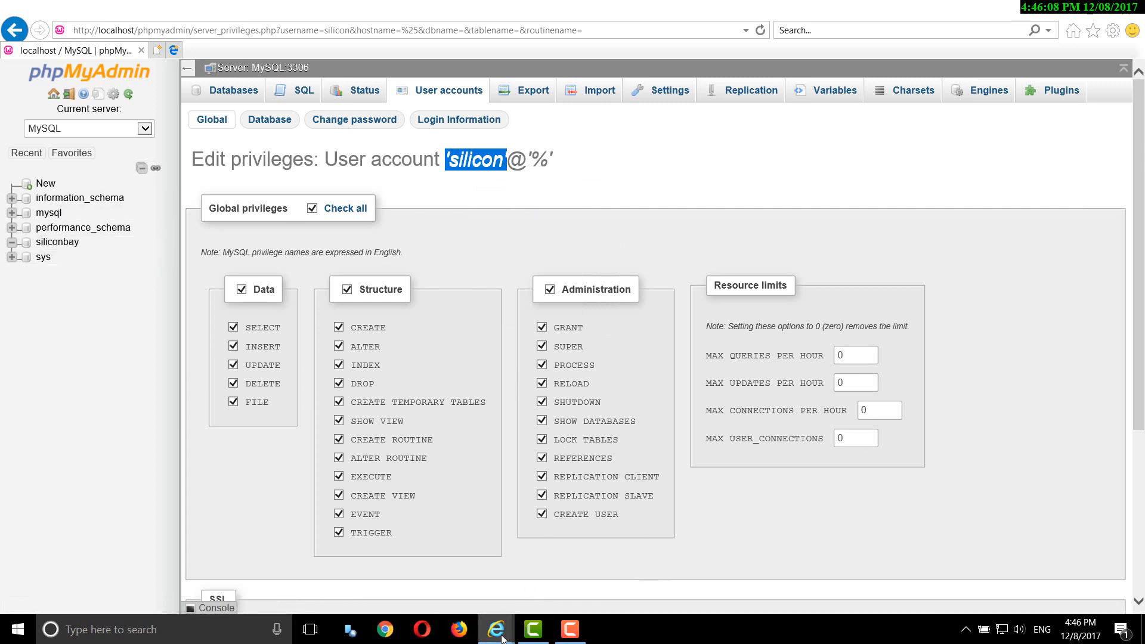
- Replace the default database name with siliconbay, removing stray quotes from the pasted text
mouse_move(502, 638)
left_click(547, 593)
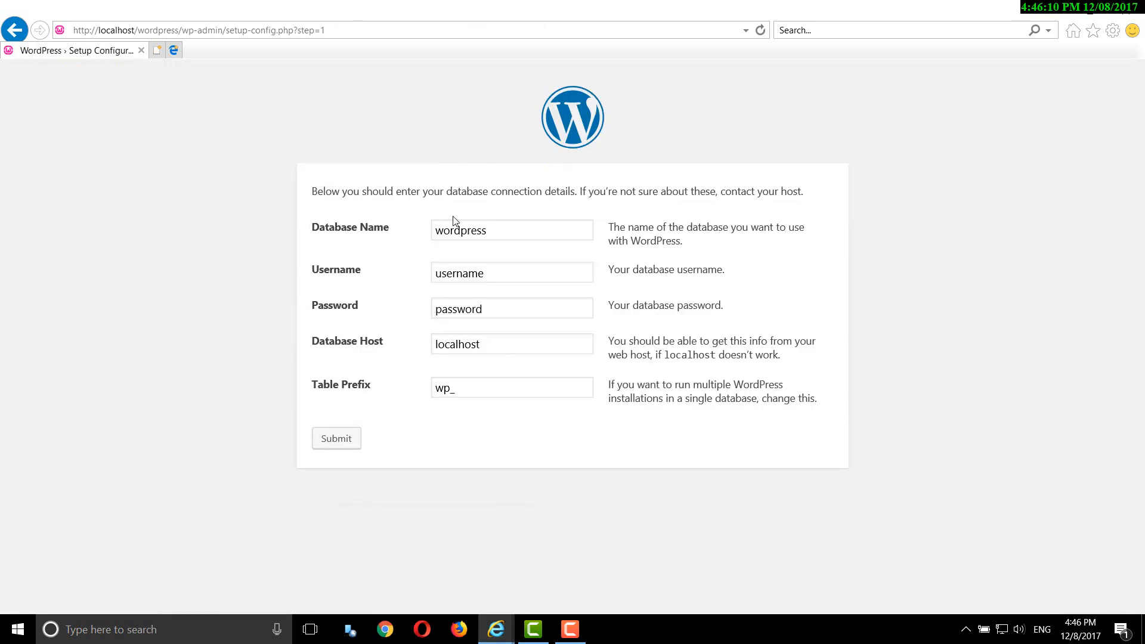
double_click(468, 230)
right_click(469, 233)
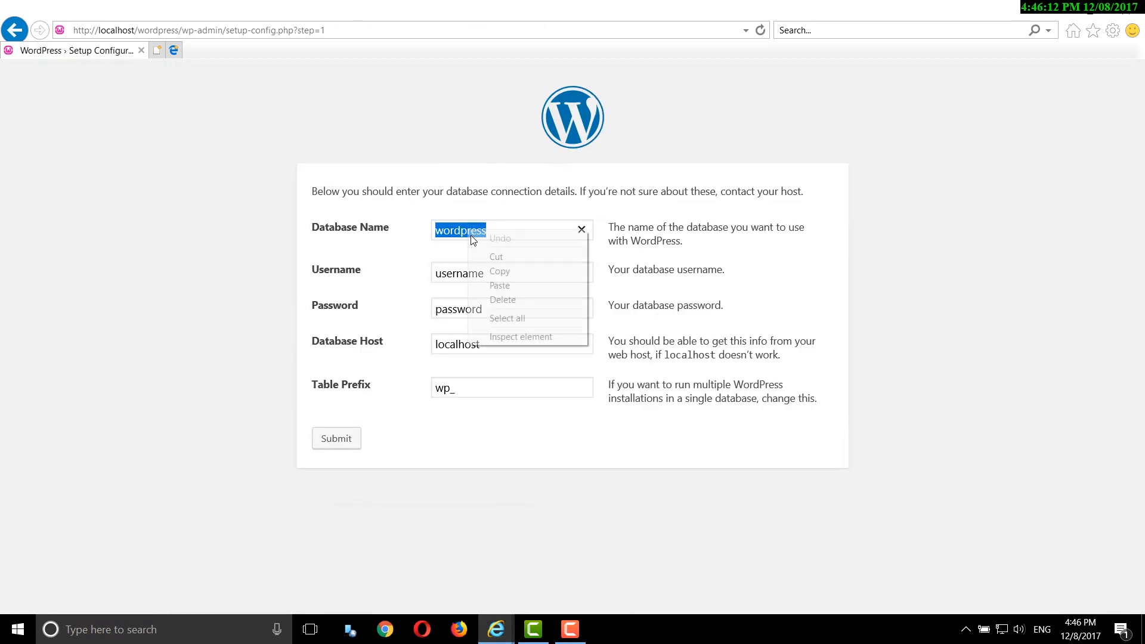
left_click(498, 286)
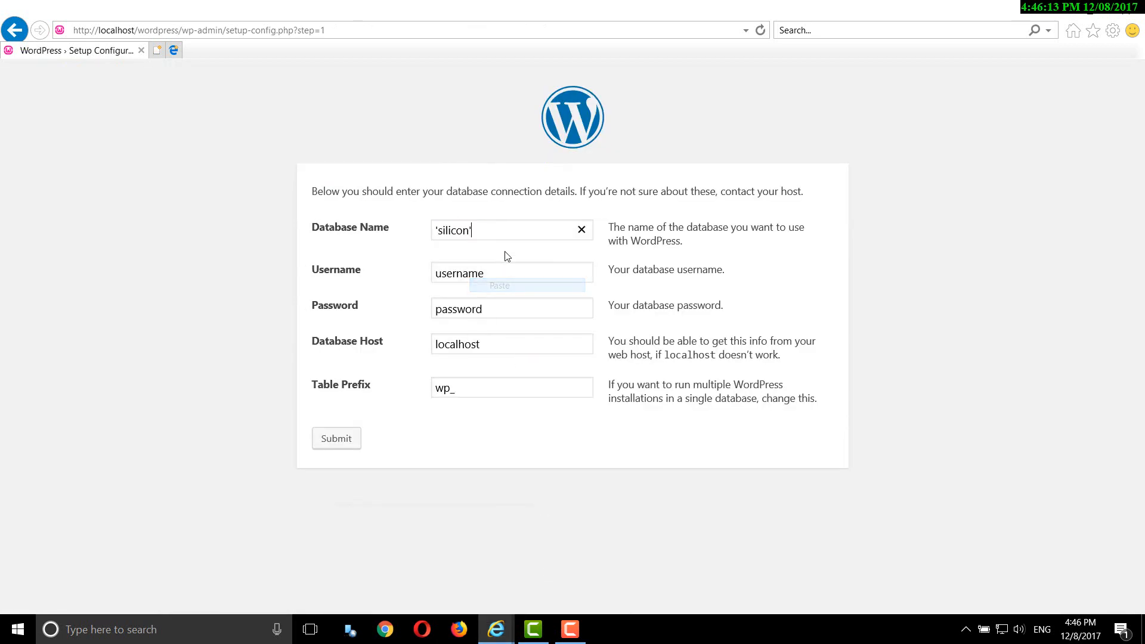
left_click(439, 231)
key("BackSpace")
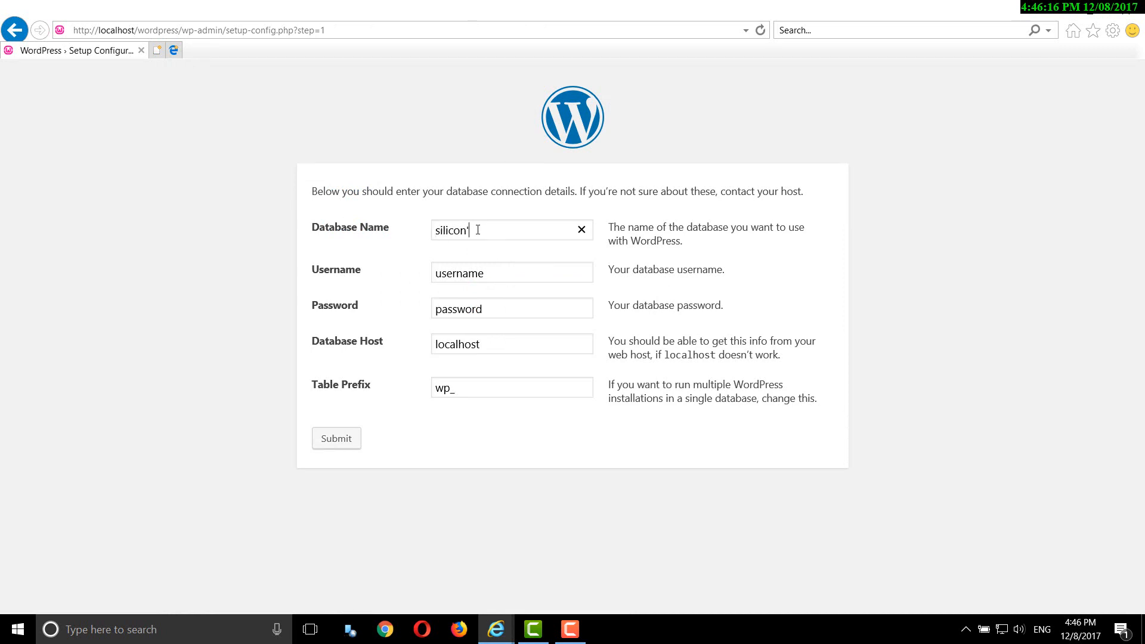
left_click(478, 229)
key("BackSpace")
type("bay")
- Fill in the database username and password, keep localhost as host, and submit the details
double_click(473, 272)
right_click(472, 275)
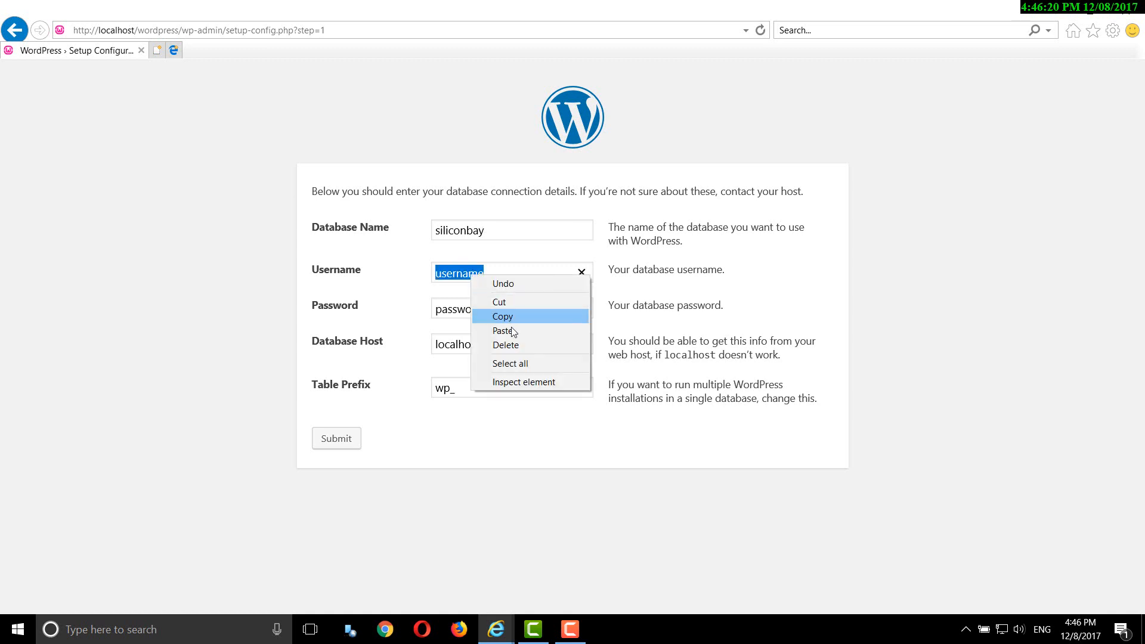
left_click(410, 273)
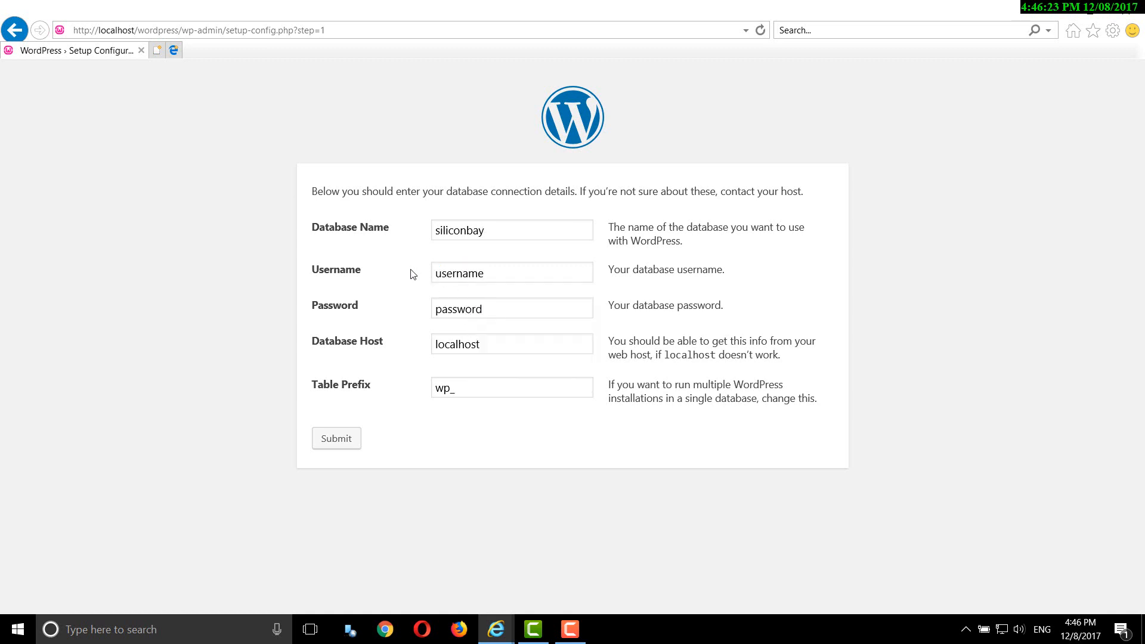
double_click(449, 275)
type("silicon")
double_click(452, 309)
type("admin")
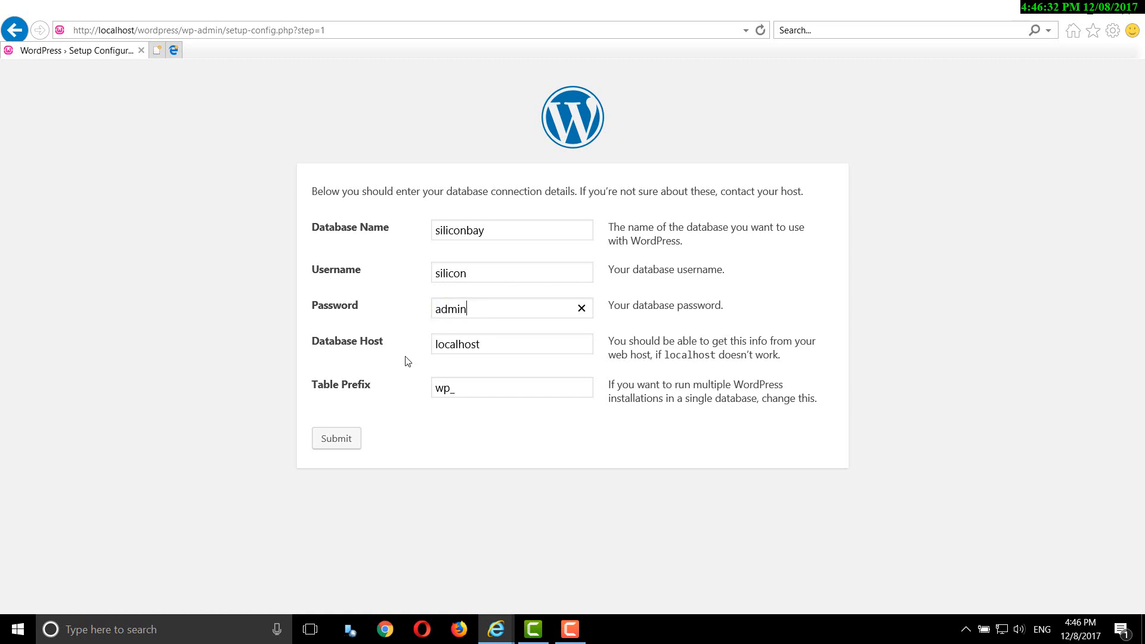
left_click(486, 346)
left_click(338, 446)
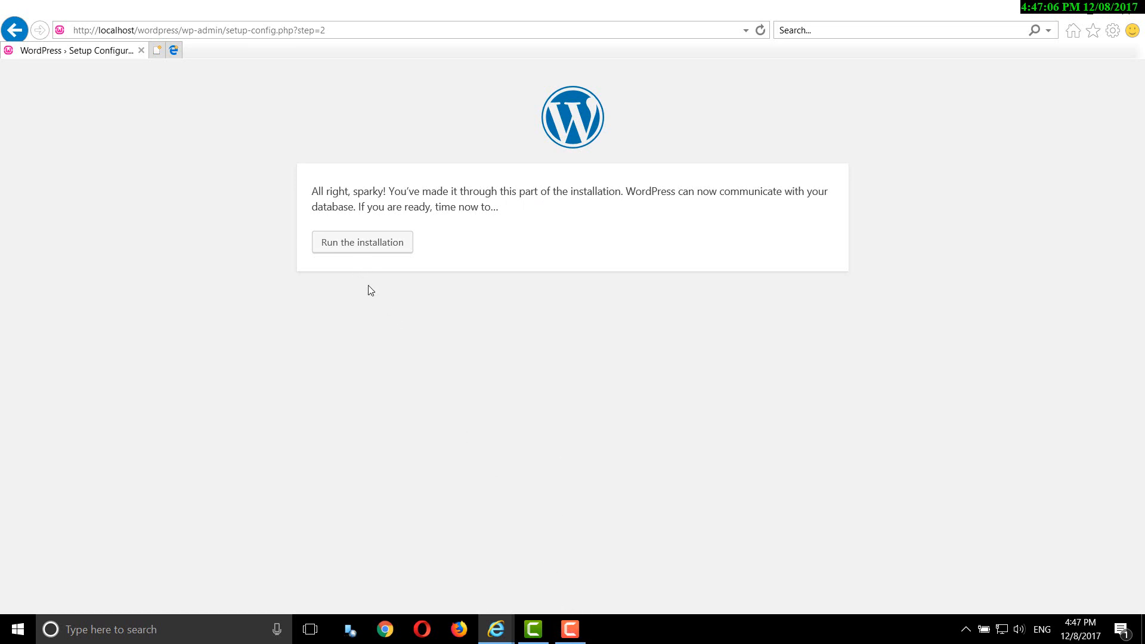
- Run the WordPress installation from the step 2 confirmation page to reach the Welcome form
left_click(364, 250)
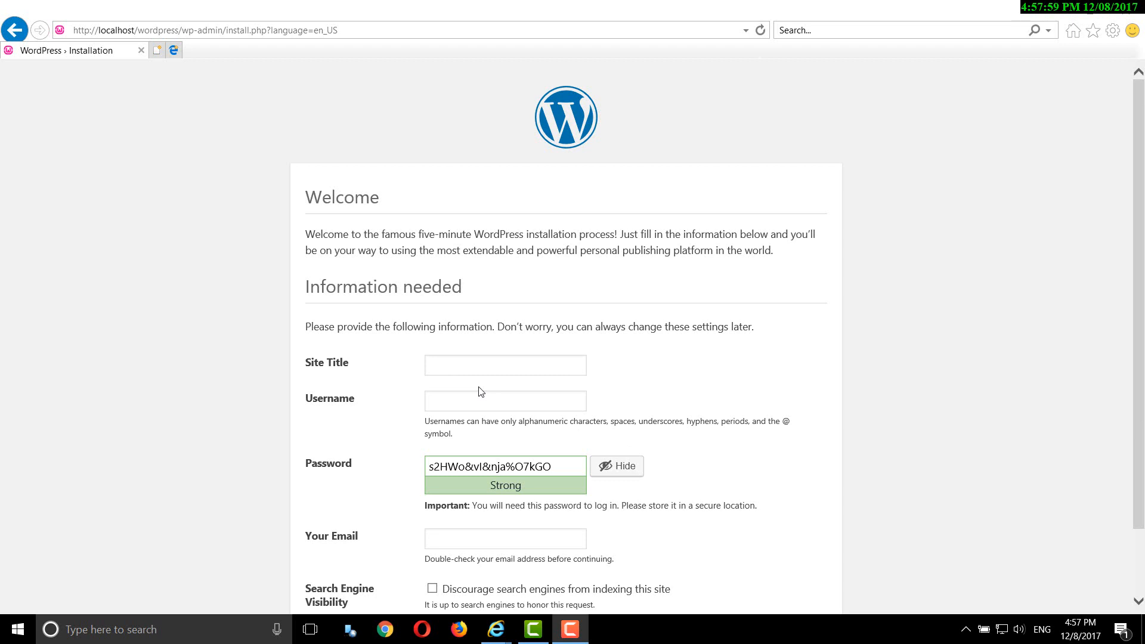
- Enter 'Silicon Bay' as the site title and fill in the admin username
left_click(450, 362)
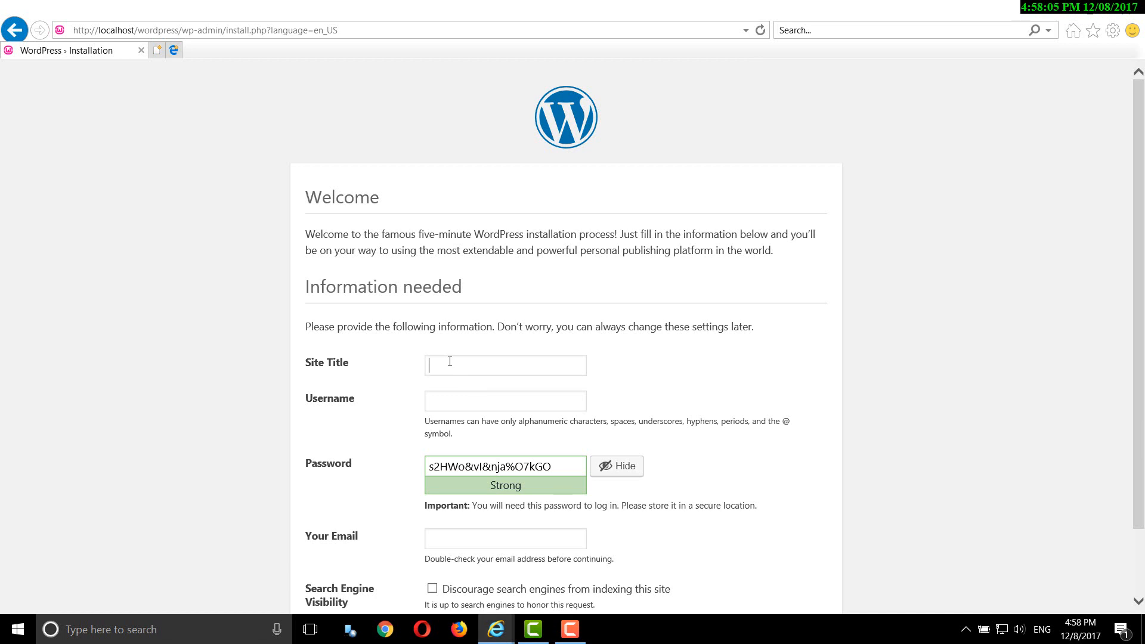
type("SiliconBay")
left_click(462, 366)
left_click(468, 401)
type("silicon")
- Replace the pre-generated password with your own short password
left_click(497, 469)
triple_click(496, 470)
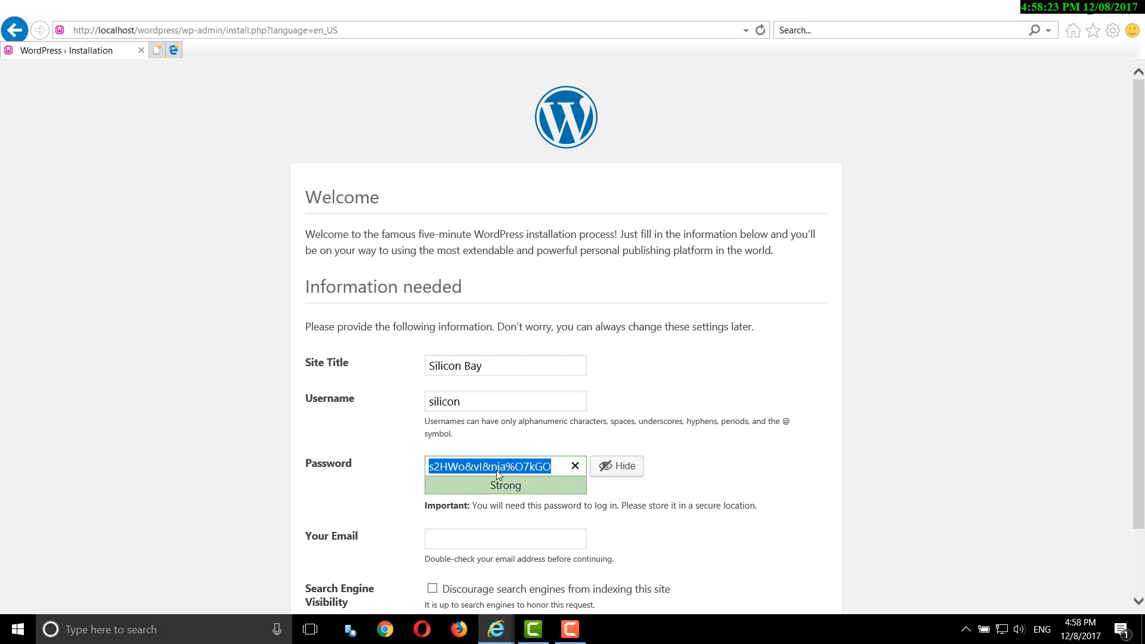
key("BackSpace")
type("a")
key("Caps_Lock")
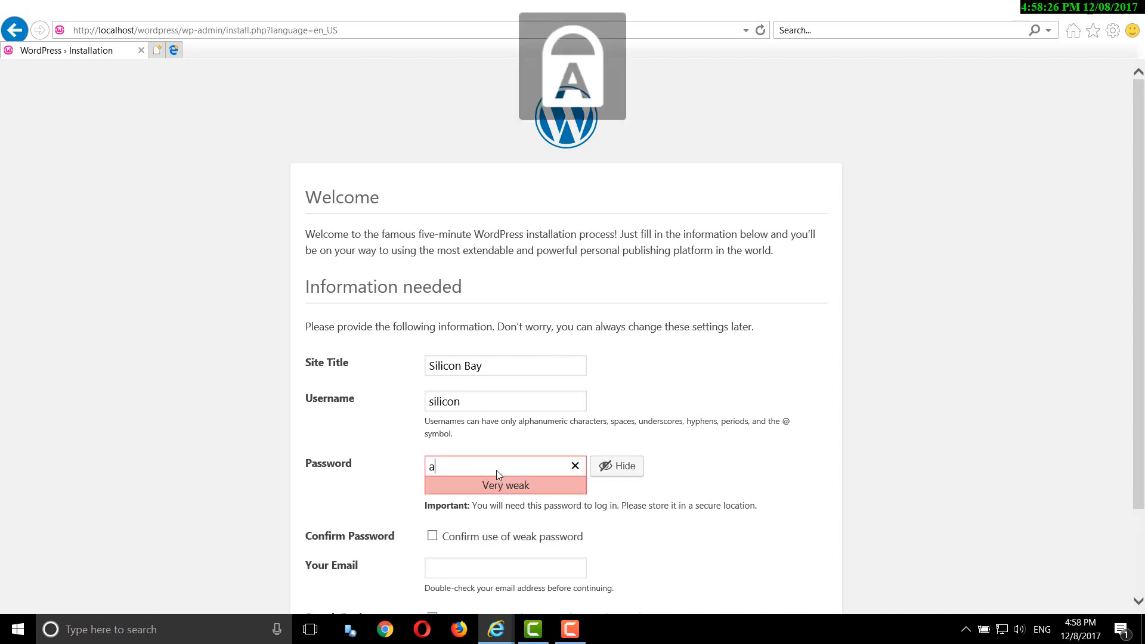
type("D")
key("BackSpace")
key("BackSpace")
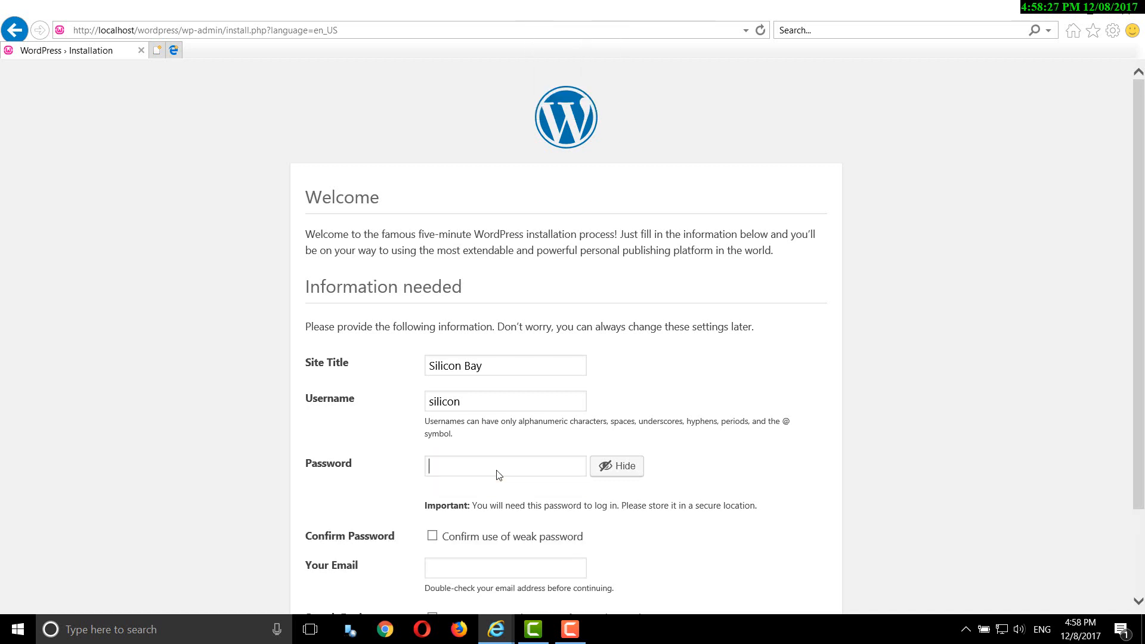
key("Caps_Lock")
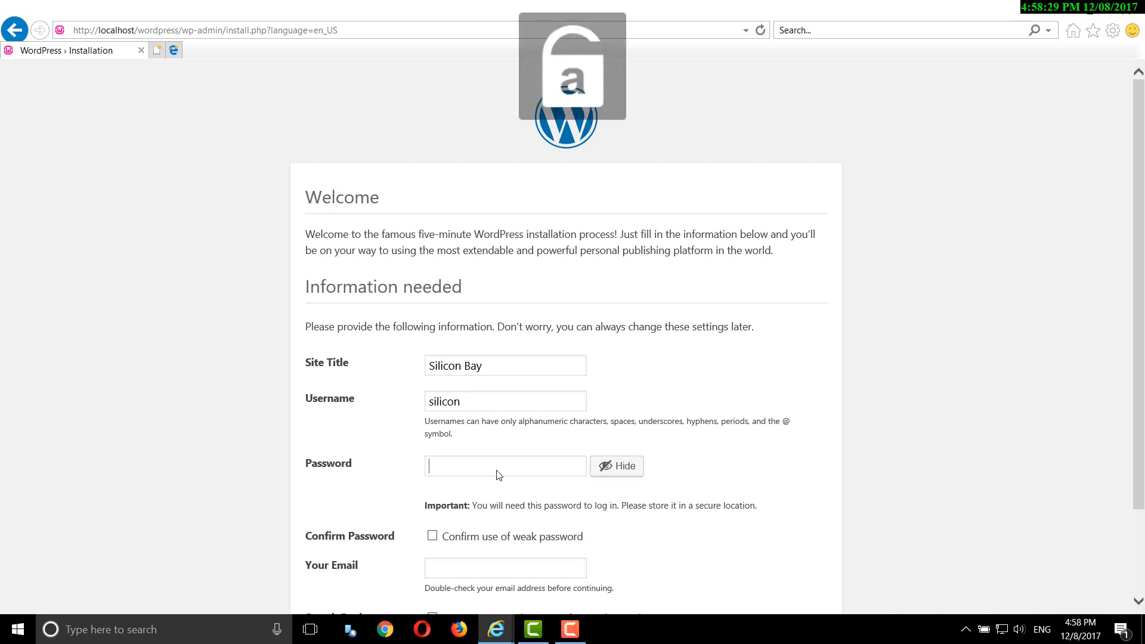
type("admin")
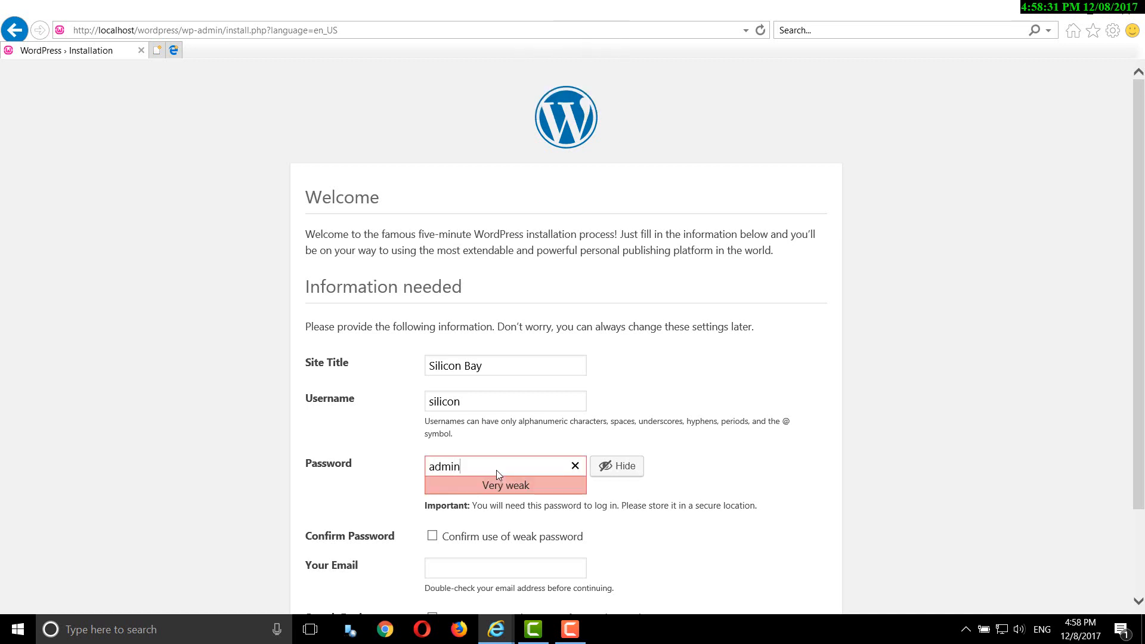
scroll(507, 530, "down", 2)
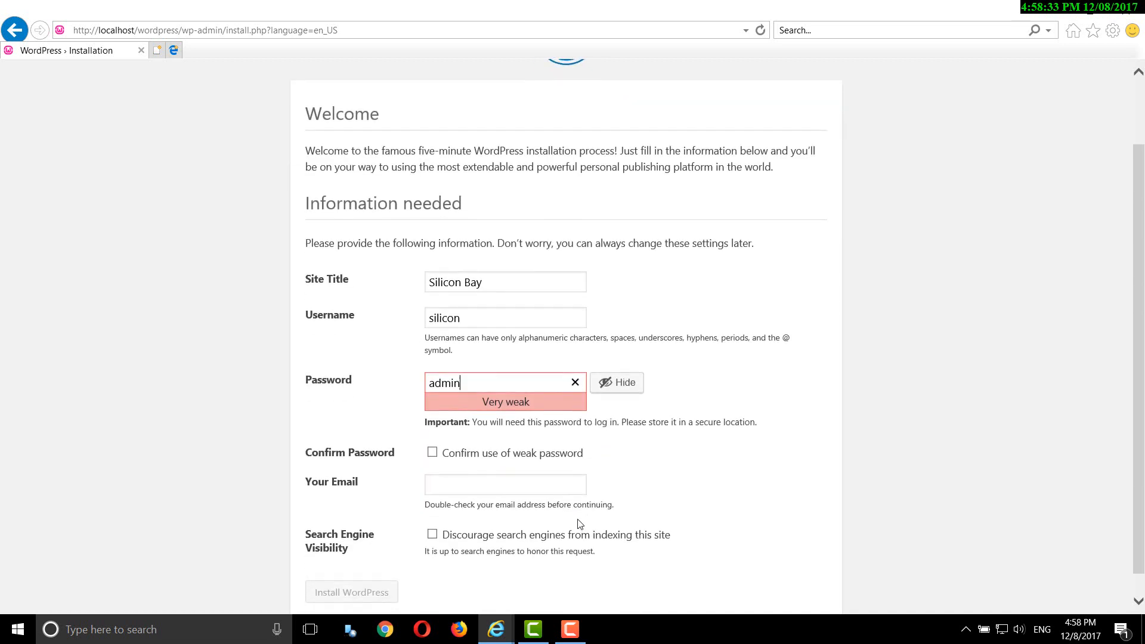
- Confirm the weak password, enter the admin e-mail, discourage search engine indexing, and install WordPress
left_click(432, 452)
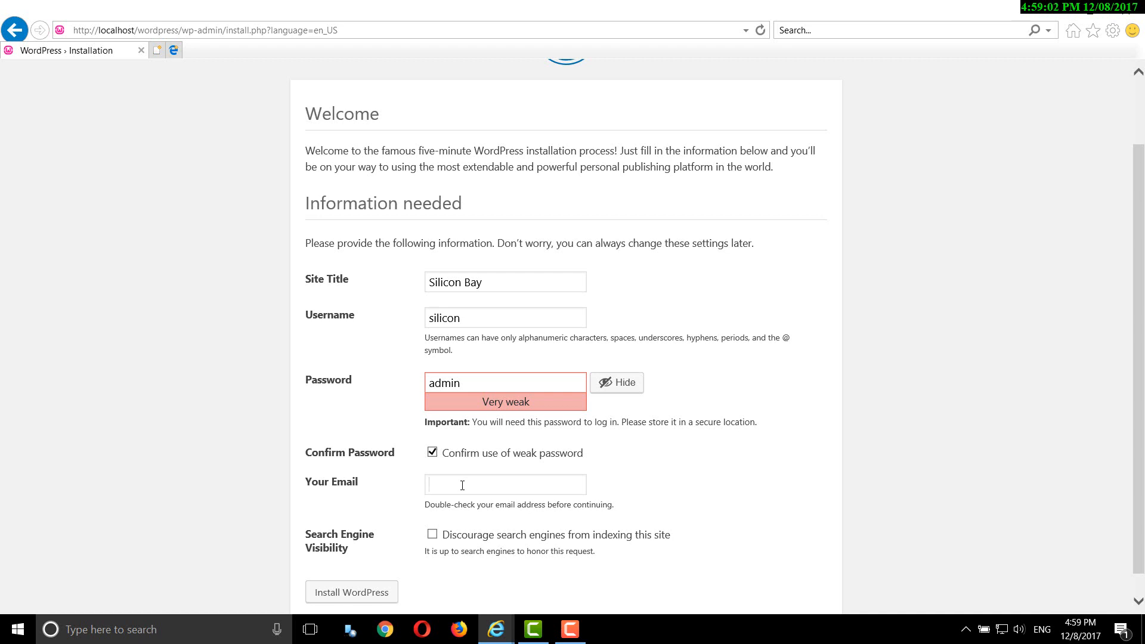
left_click(432, 535)
scroll(431, 544, "down", 1)
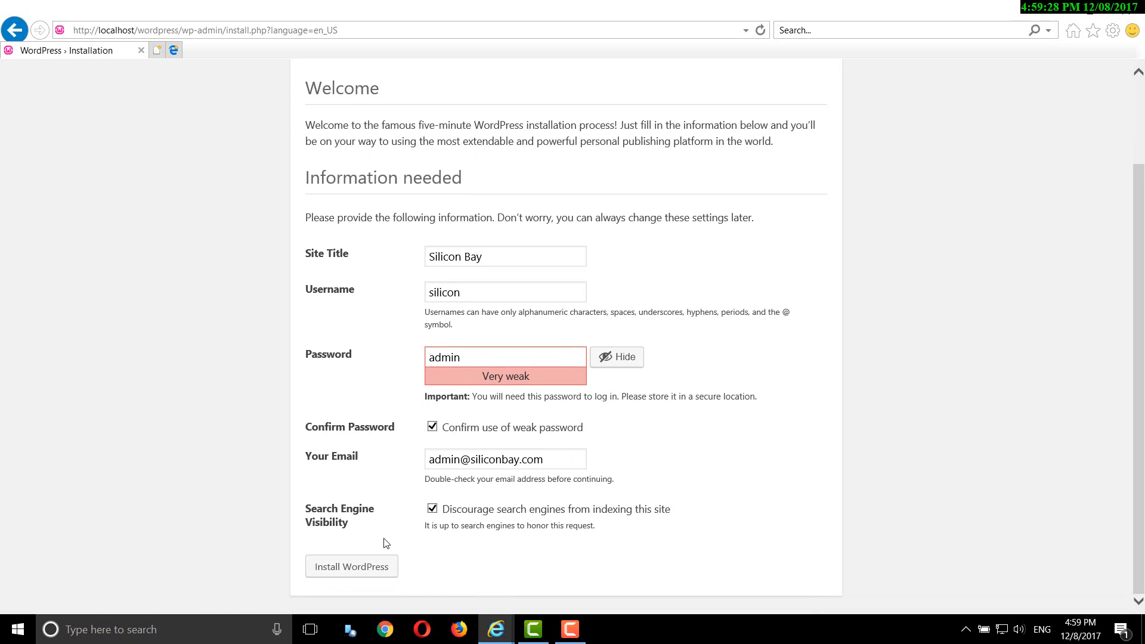
left_click(368, 572)
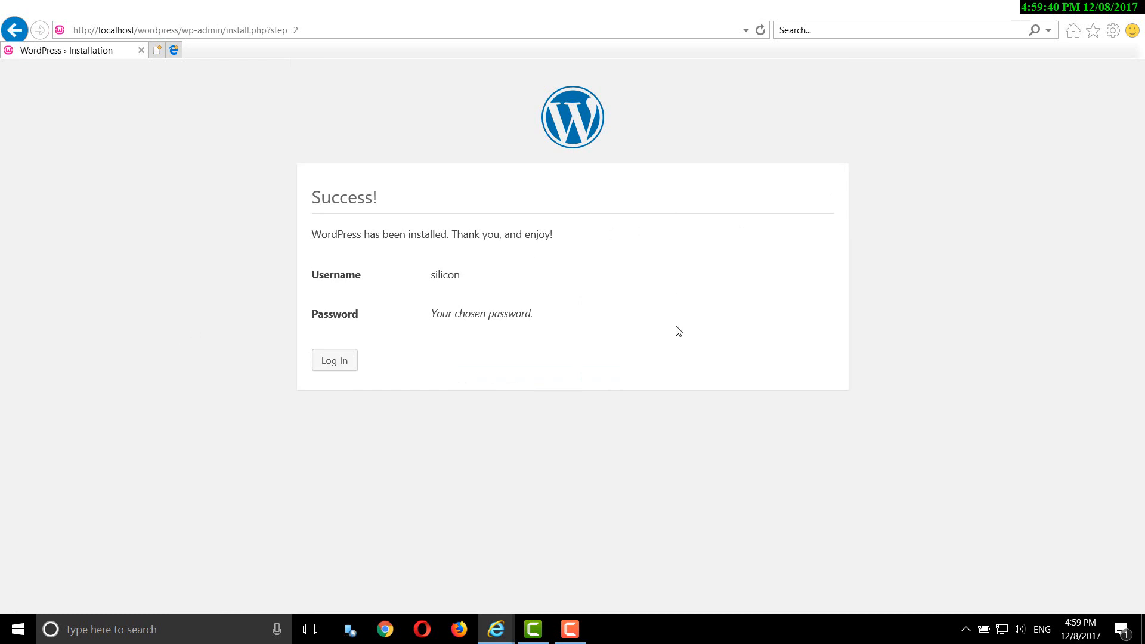
- Log in with the admin username and password, then dismiss the IE save-password offer
left_click(349, 365)
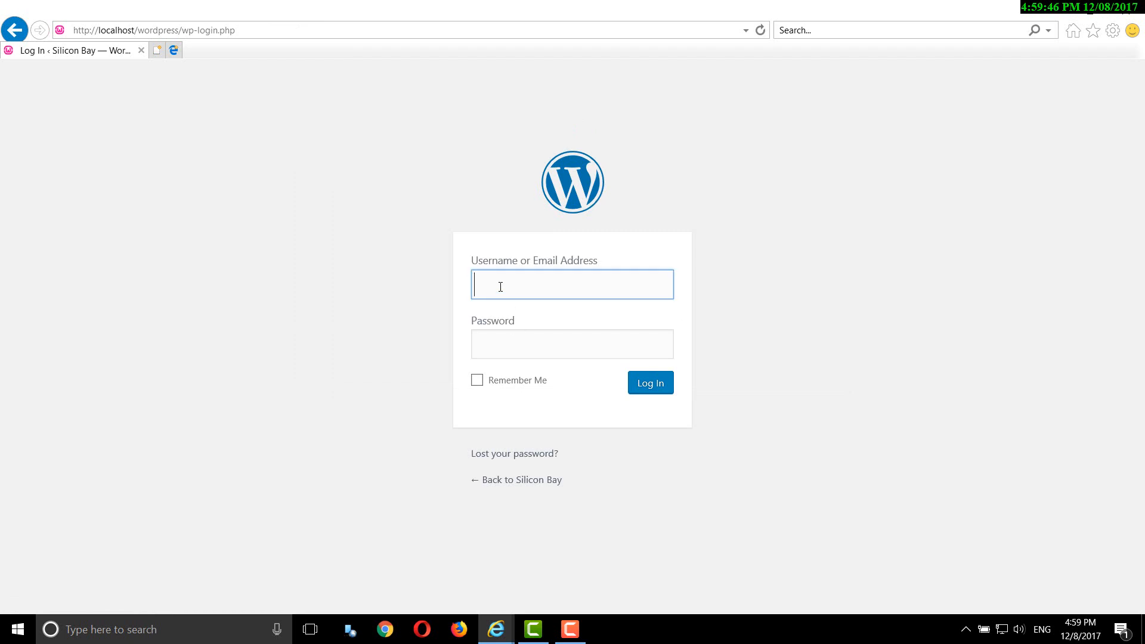
type("silicon")
left_click(497, 354)
type("•••••")
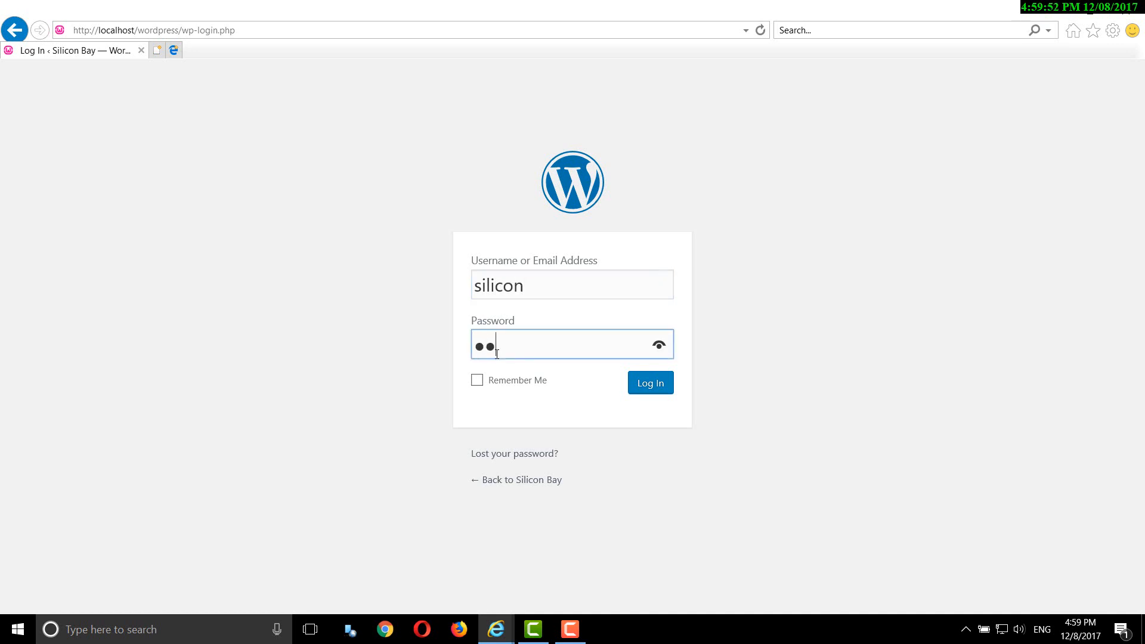
left_click(659, 386)
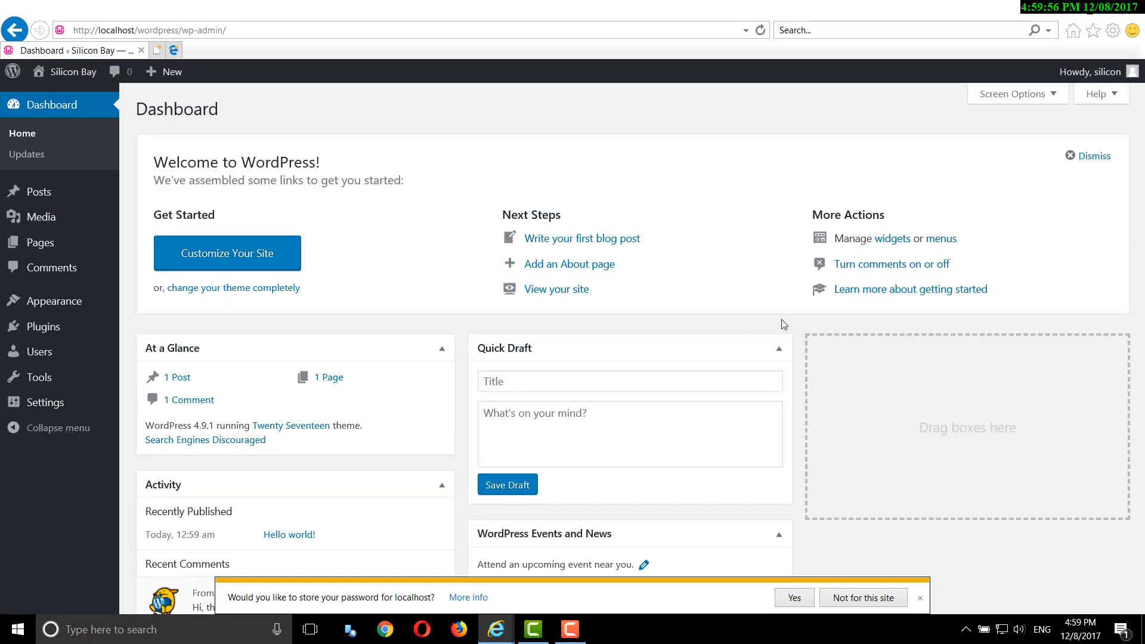
left_click(917, 595)
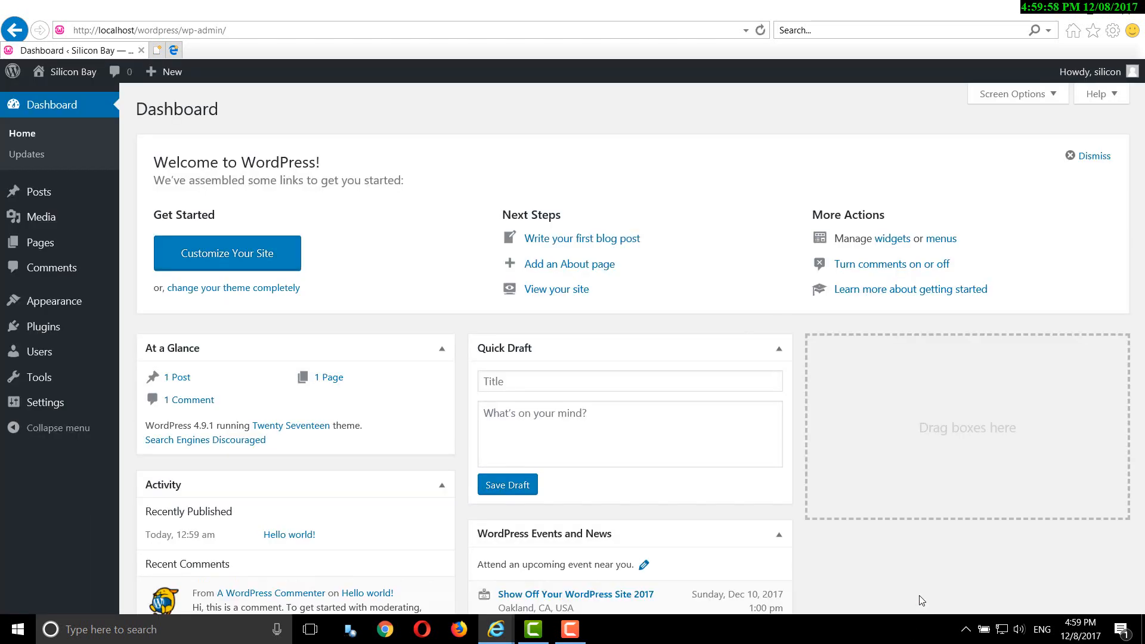